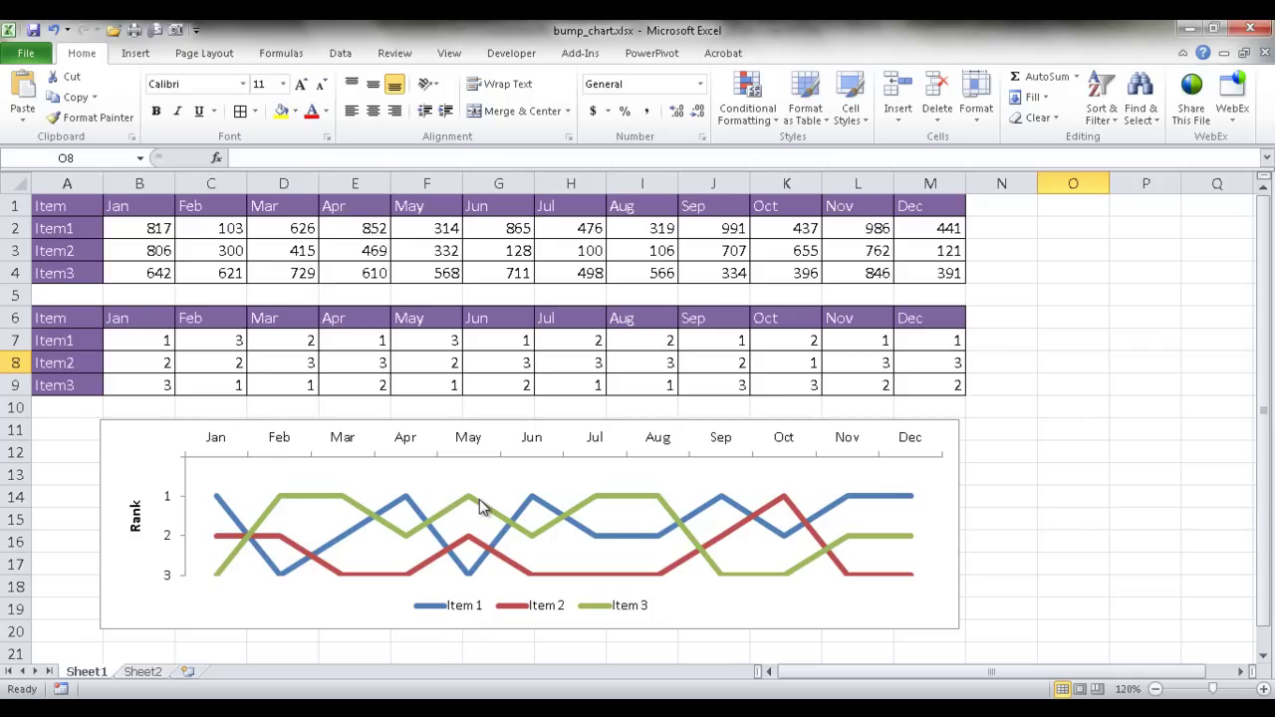
# Step: Copy the monthly values table A1:M4 and paste it at A1 on Sheet2
pyautogui.moveTo(480, 506)
pyautogui.moveTo(412, 543)
pyautogui.moveTo(952, 274); pyautogui.dragTo(57, 205)
pyautogui.hotkey('ctrl', 'c')
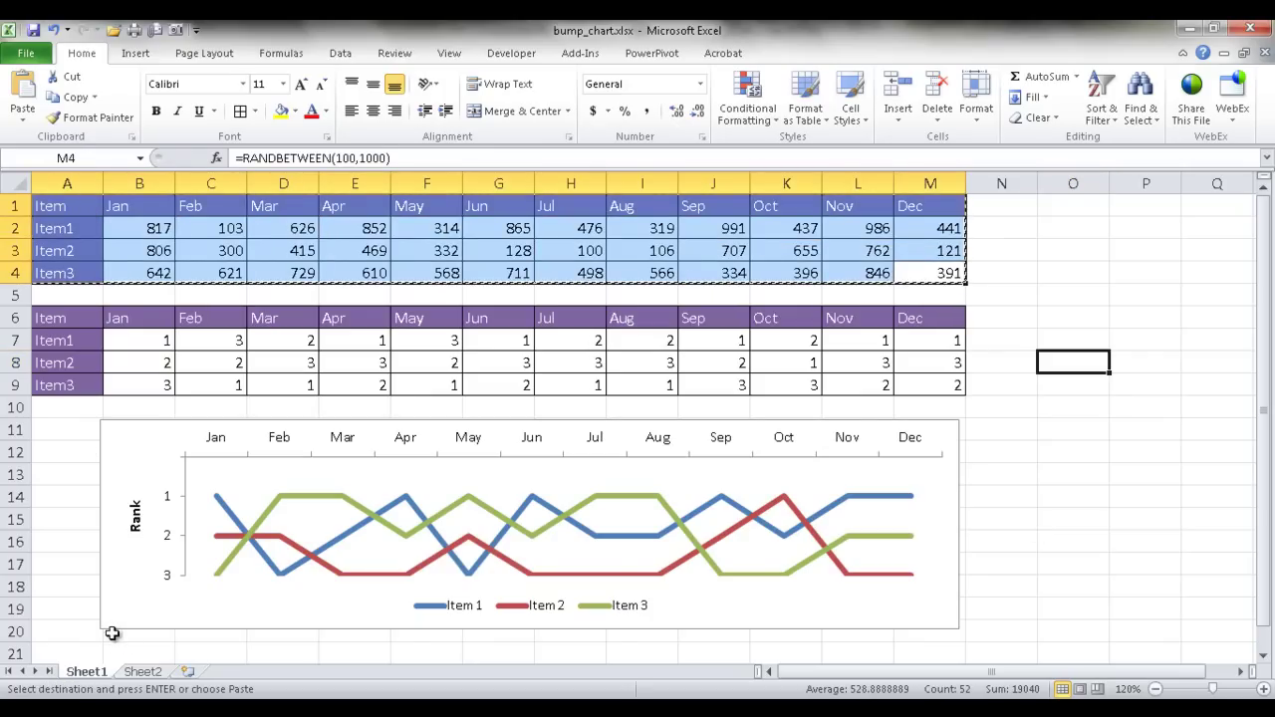
pyautogui.click(142, 671)
pyautogui.hotkey('ctrl', 'v')
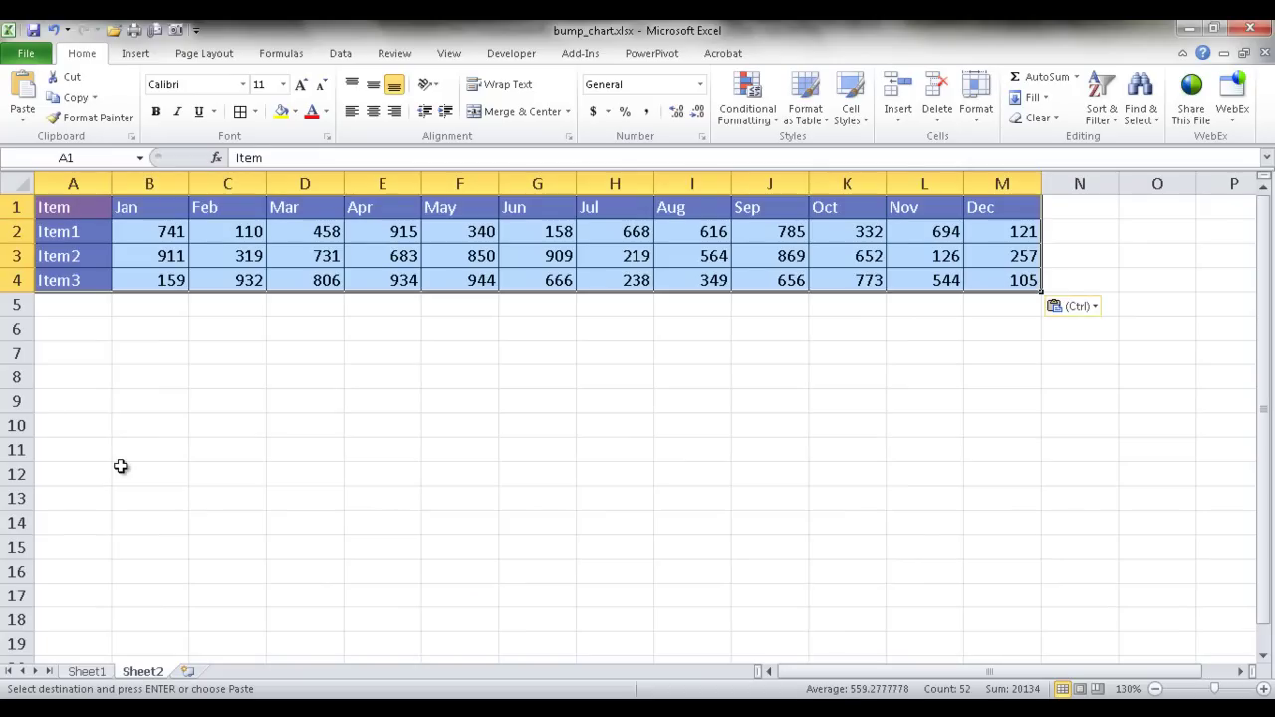
# Step: Copy the Item–Dec header row into row 6 of Sheet2 to head the rank table
pyautogui.click(86, 672)
pyautogui.moveTo(62, 312); pyautogui.dragTo(814, 307)
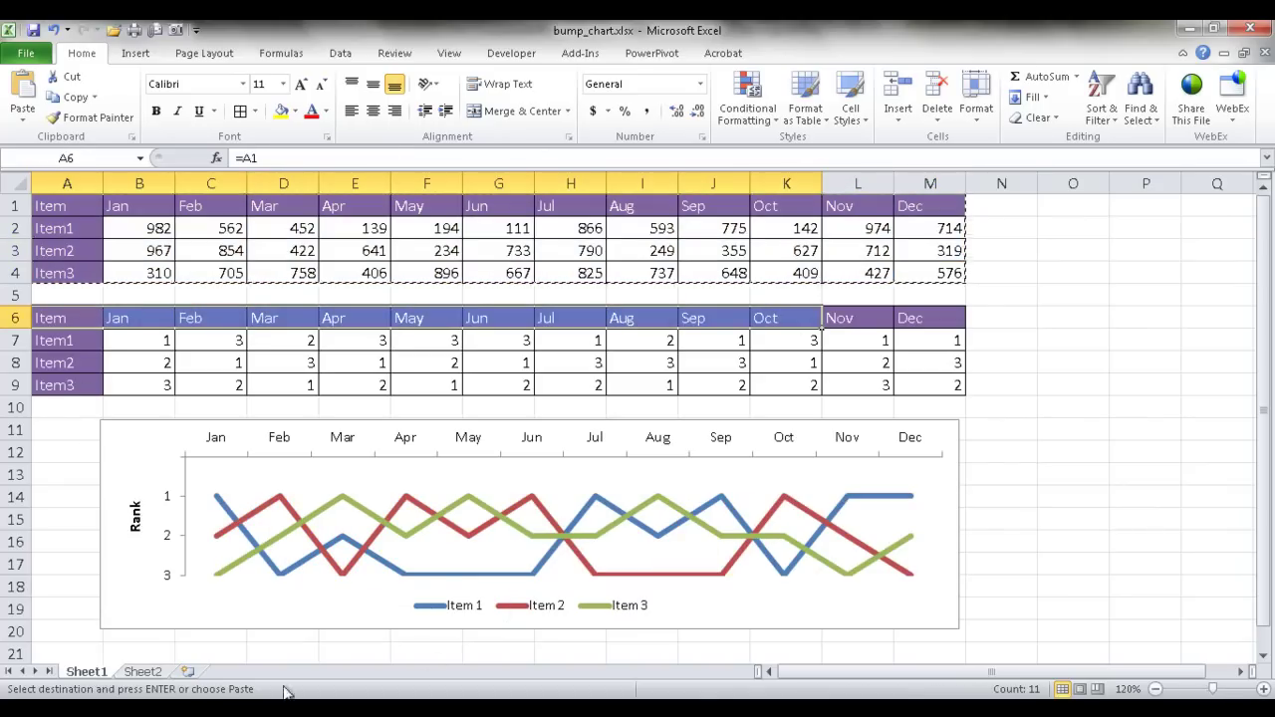
pyautogui.click(136, 677)
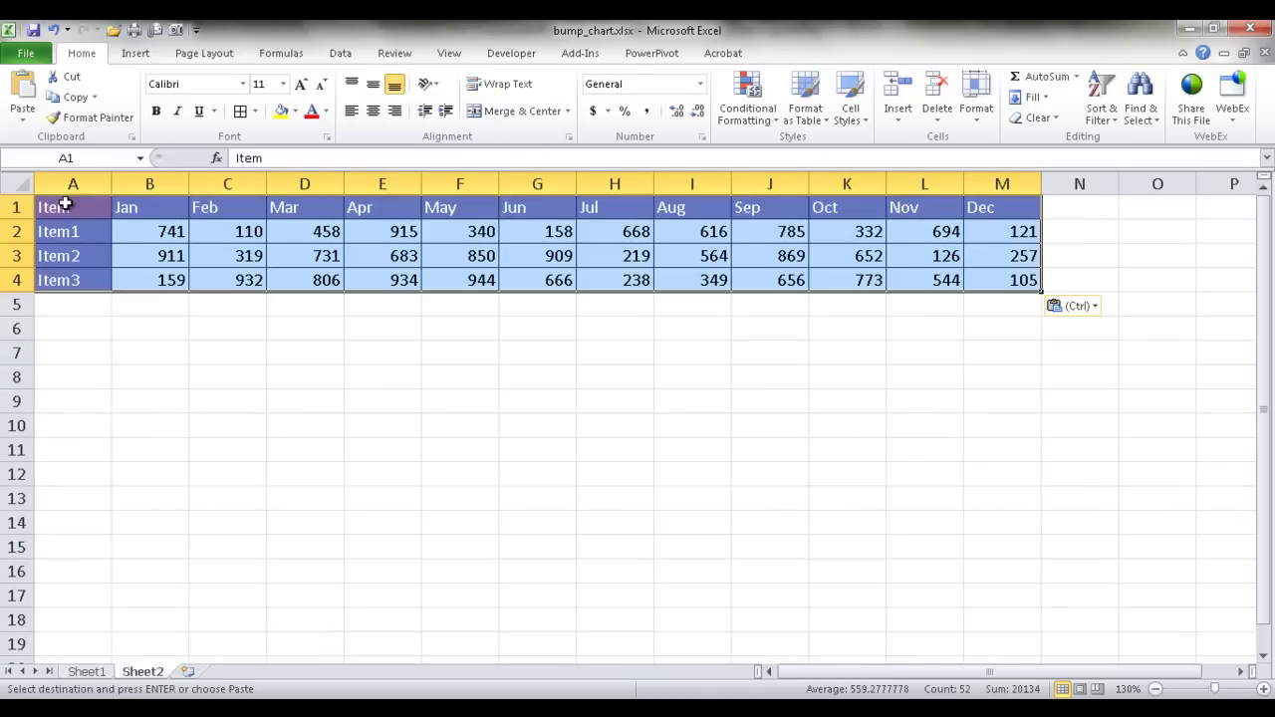
pyautogui.moveTo(52, 208); pyautogui.dragTo(978, 207)
pyautogui.hotkey('ctrl', 'c')
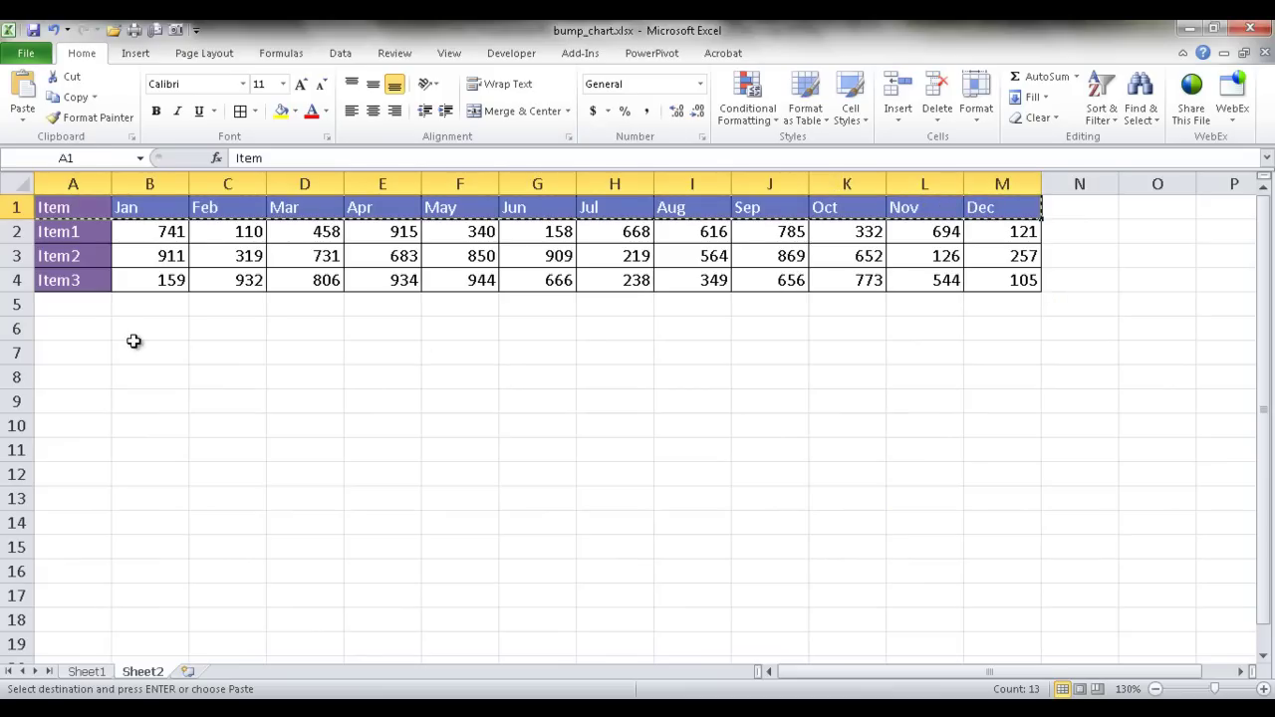
pyautogui.click(96, 328)
pyautogui.hotkey('ctrl', 'v')
# Step: Copy the Item1–Item3 labels into A7:A9
pyautogui.moveTo(72, 239); pyautogui.dragTo(72, 272)
pyautogui.hotkey('ctrl', 'c')
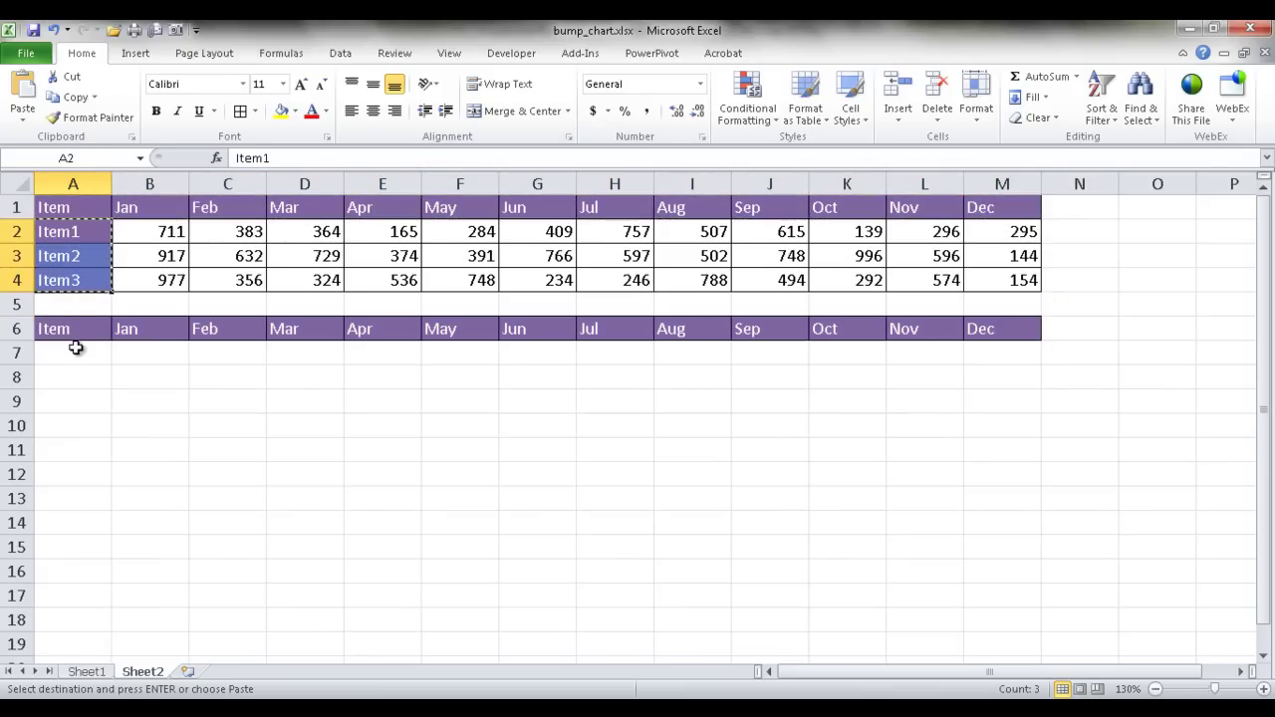
pyautogui.click(75, 354)
pyautogui.hotkey('ctrl', 'v')
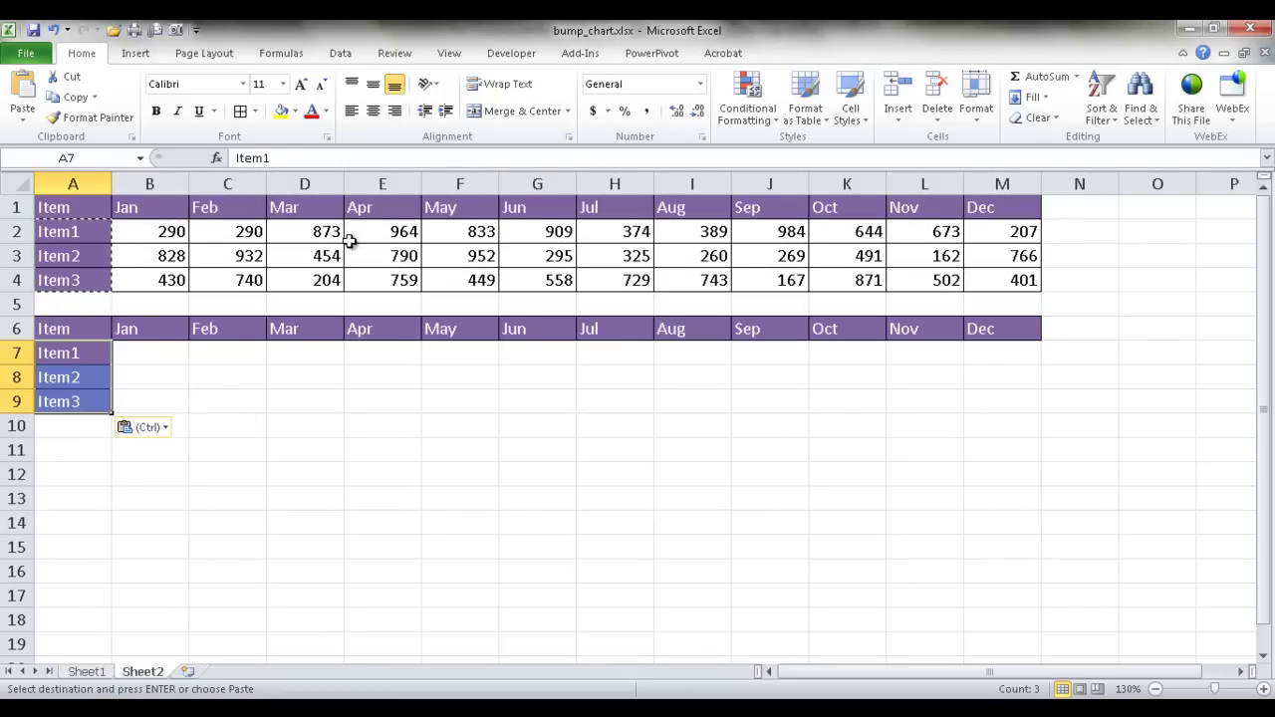
# Step: Check the random-value formula and cancel the pending copy
pyautogui.click(170, 236)
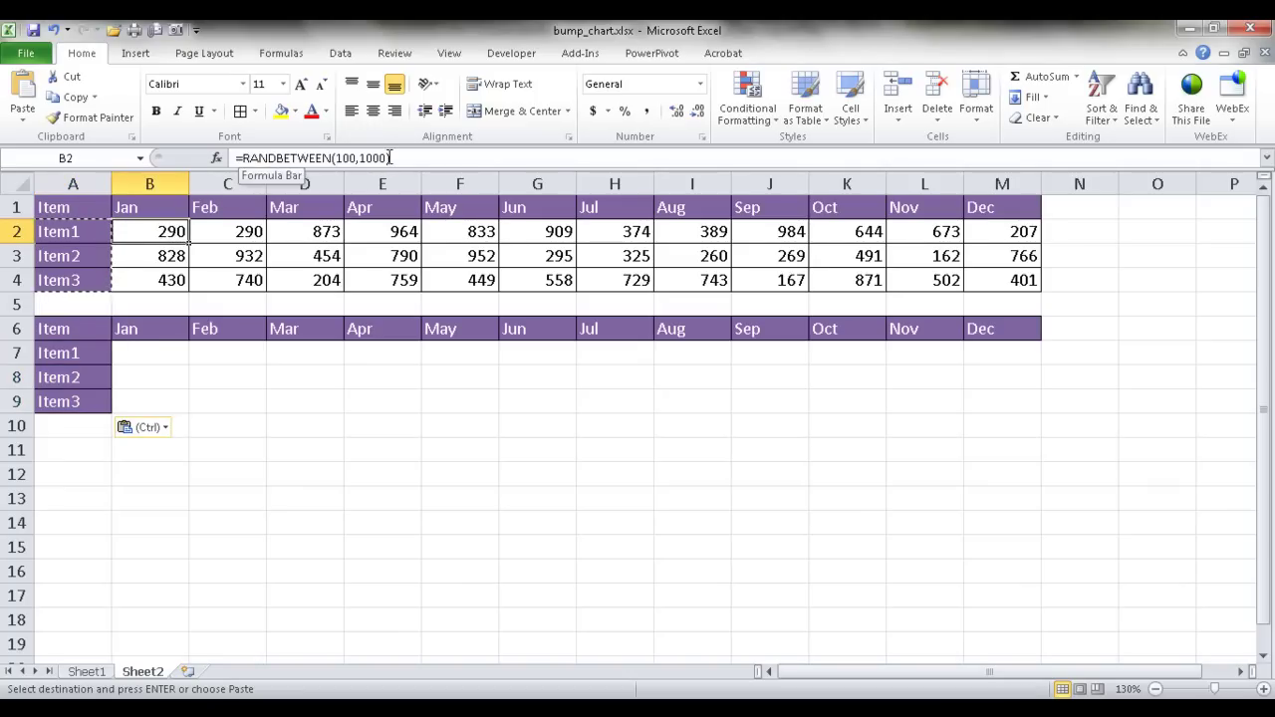
pyautogui.click(354, 378)
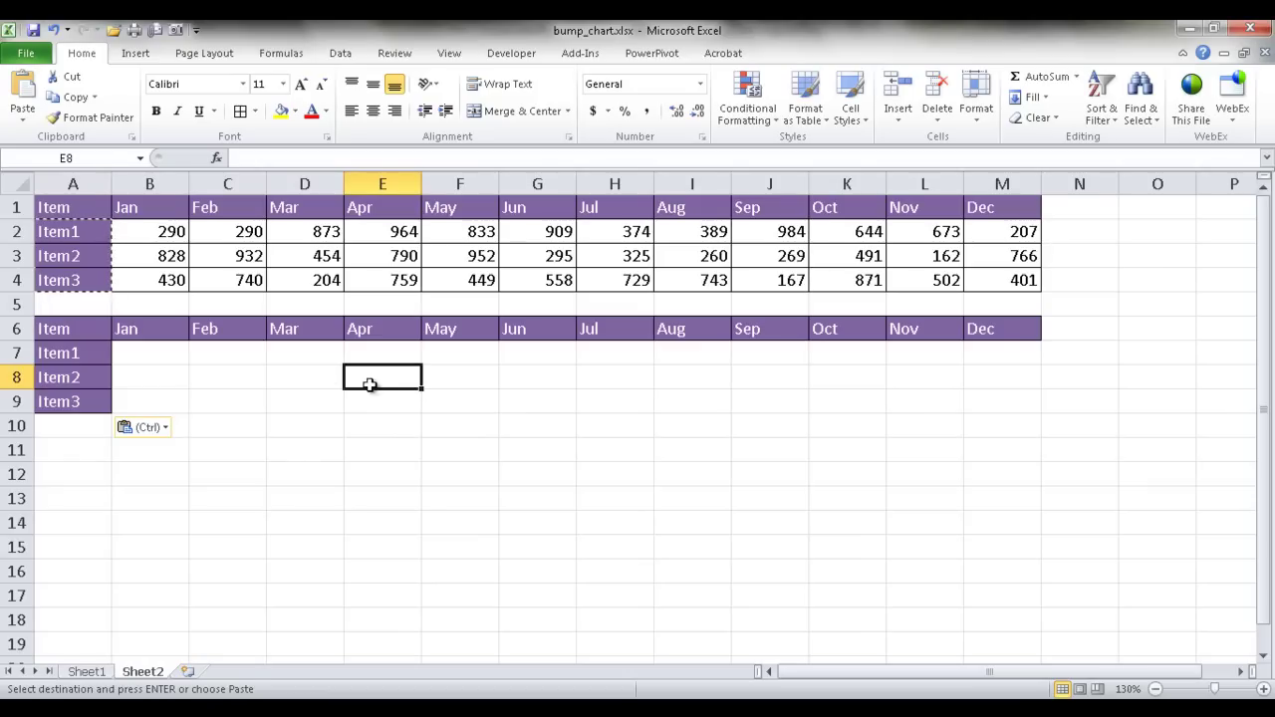
pyautogui.press('Escape')
pyautogui.click(459, 522)
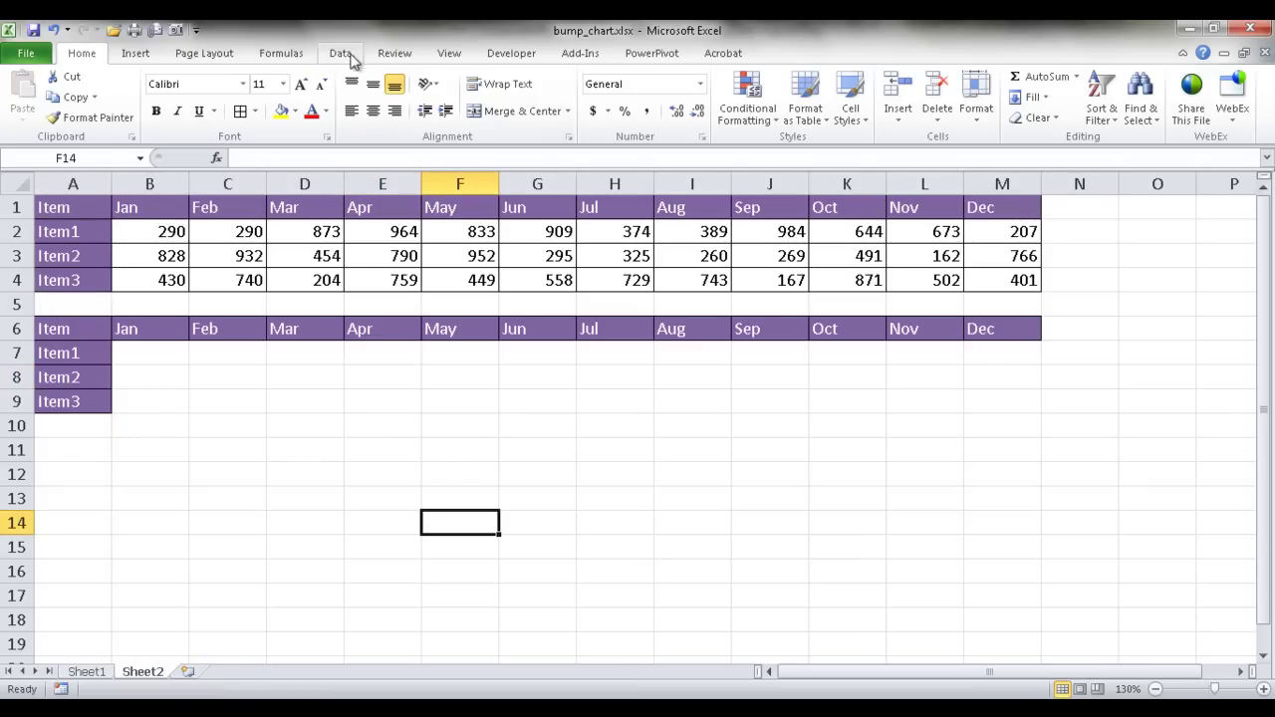
# Step: Recalculate the random monthly values four times with Calculate Now
pyautogui.click(291, 56)
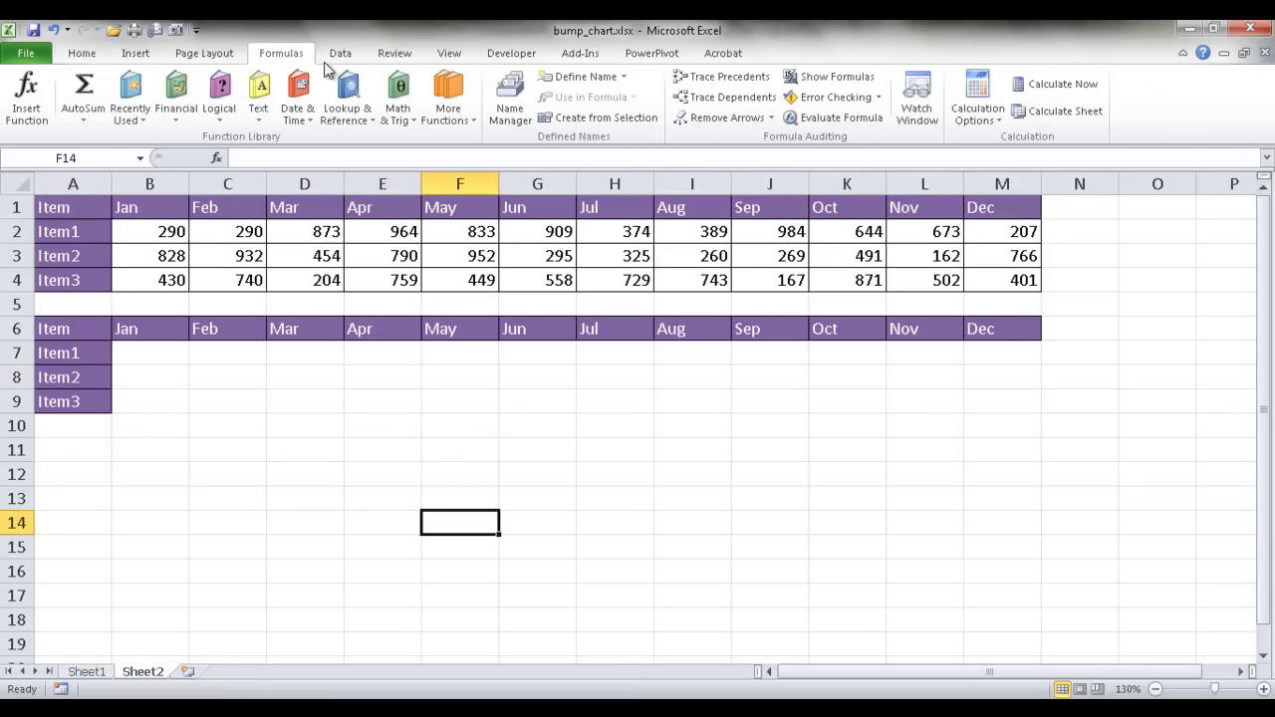
pyautogui.click(1084, 86)
pyautogui.click(1084, 86)
pyautogui.click(1084, 86)
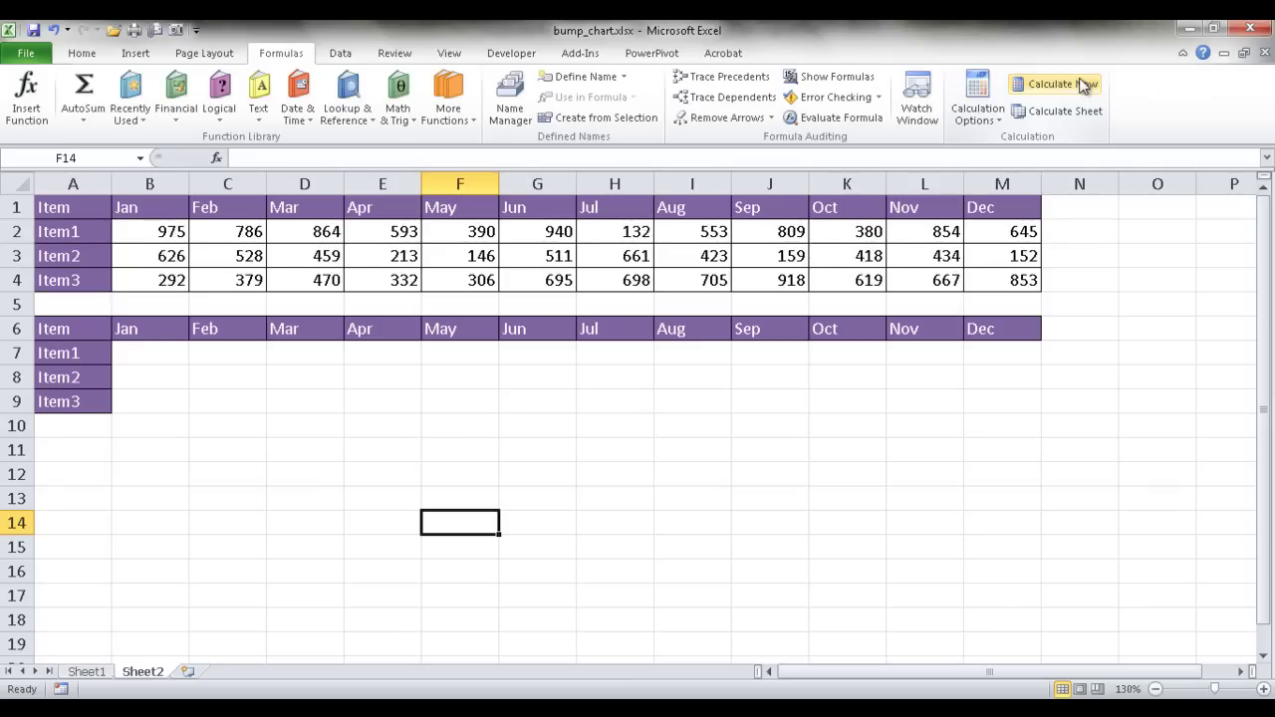
pyautogui.click(1084, 85)
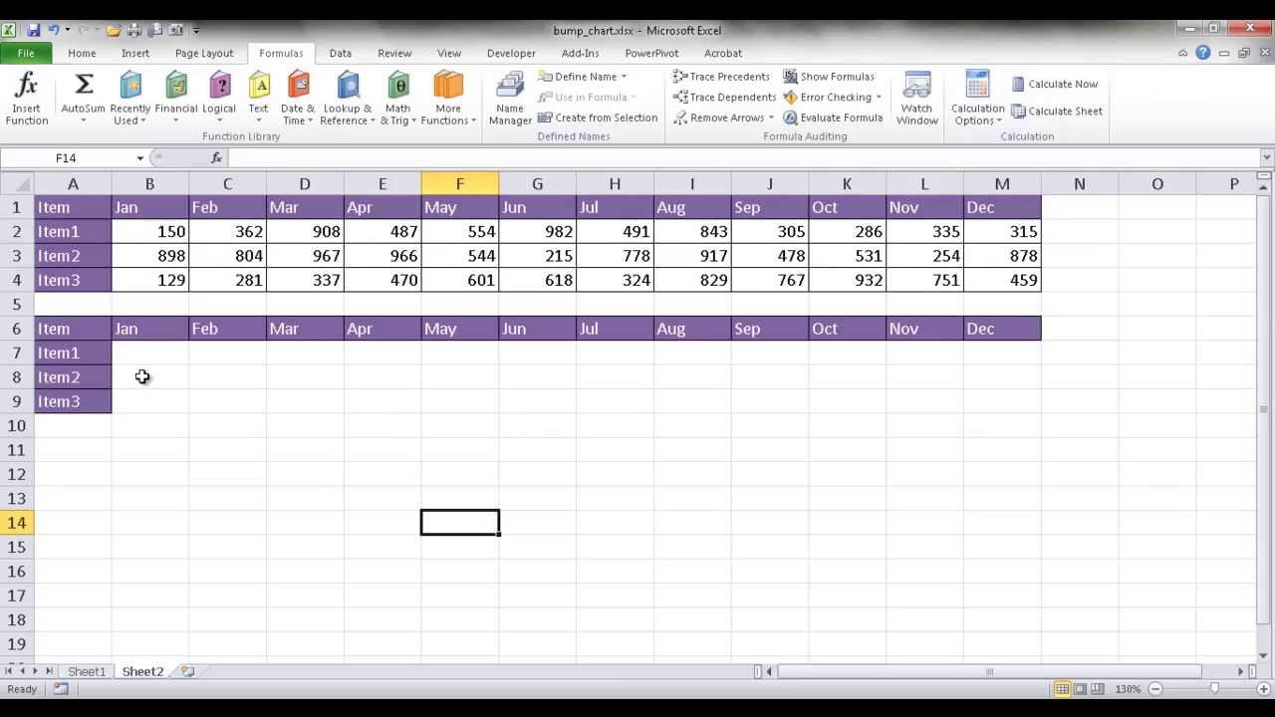
pyautogui.moveTo(151, 355); pyautogui.dragTo(981, 396)
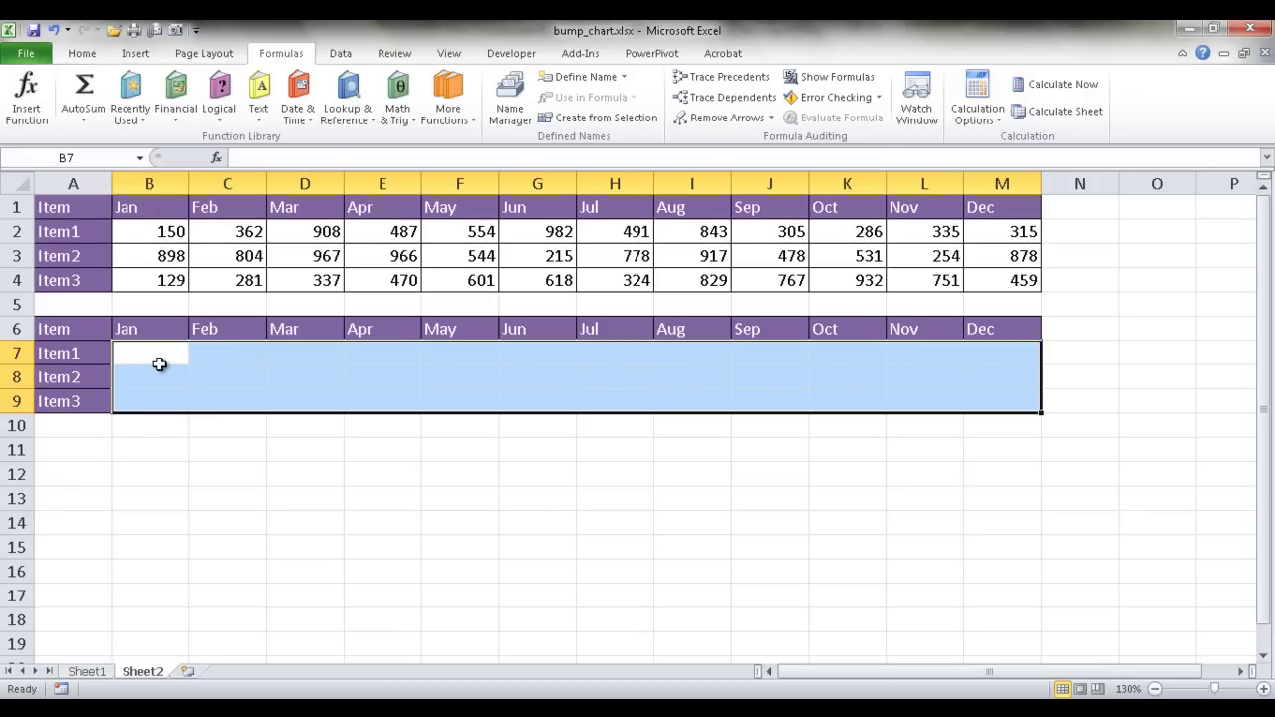
# Step: Enter =RANK(B2,B$2:B$4) into all of B7:M9 at once with Ctrl+Enter
pyautogui.moveTo(157, 356); pyautogui.dragTo(1012, 411)
pyautogui.click(272, 160)
pyautogui.write('=')
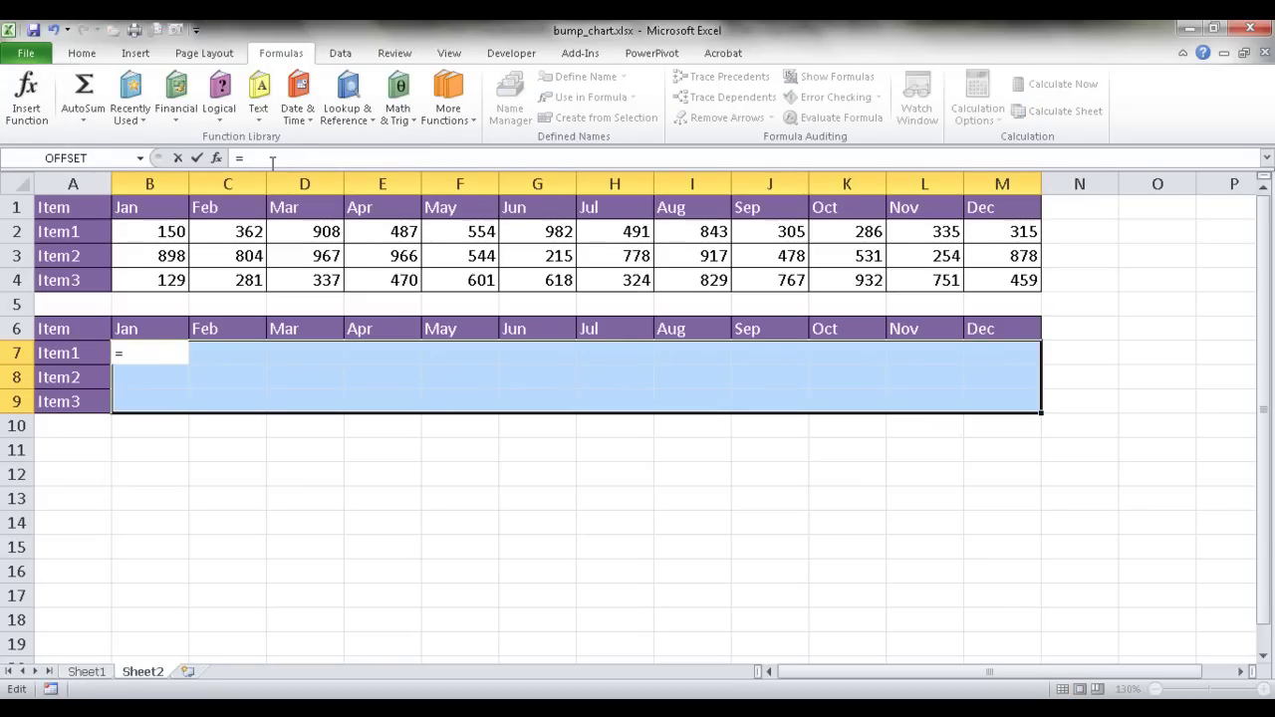
pyautogui.write('ran')
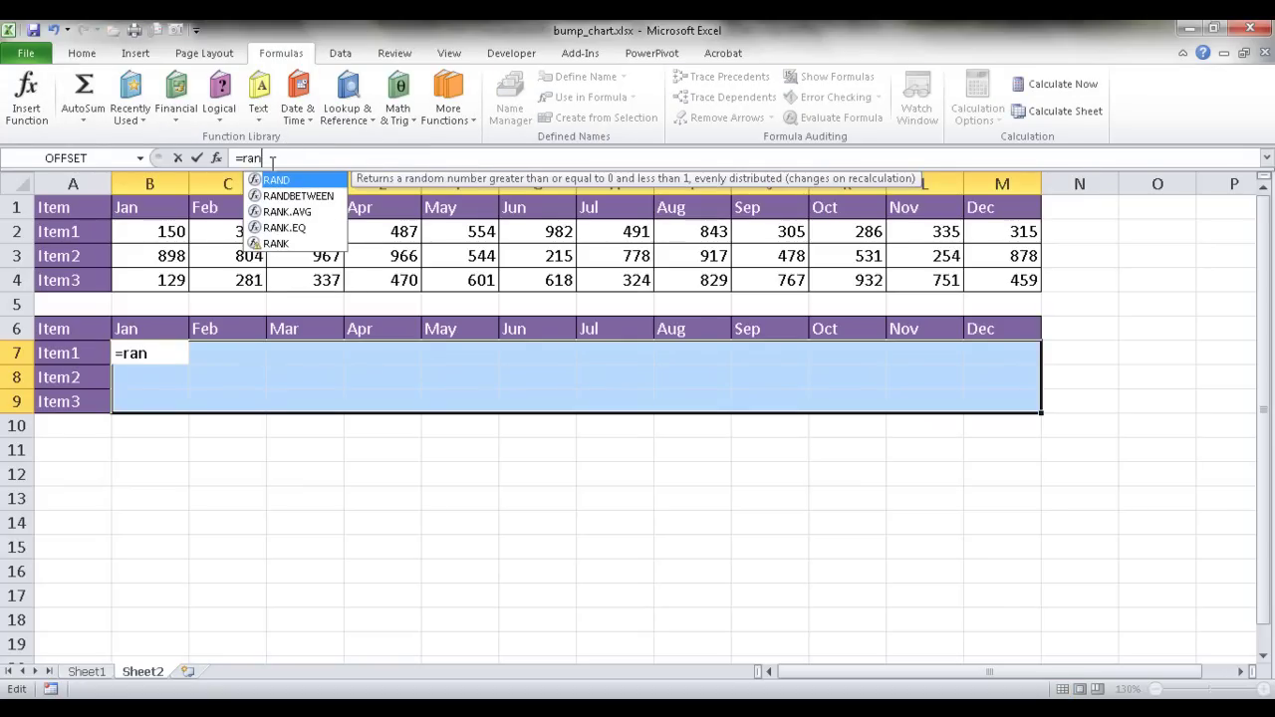
pyautogui.write('k')
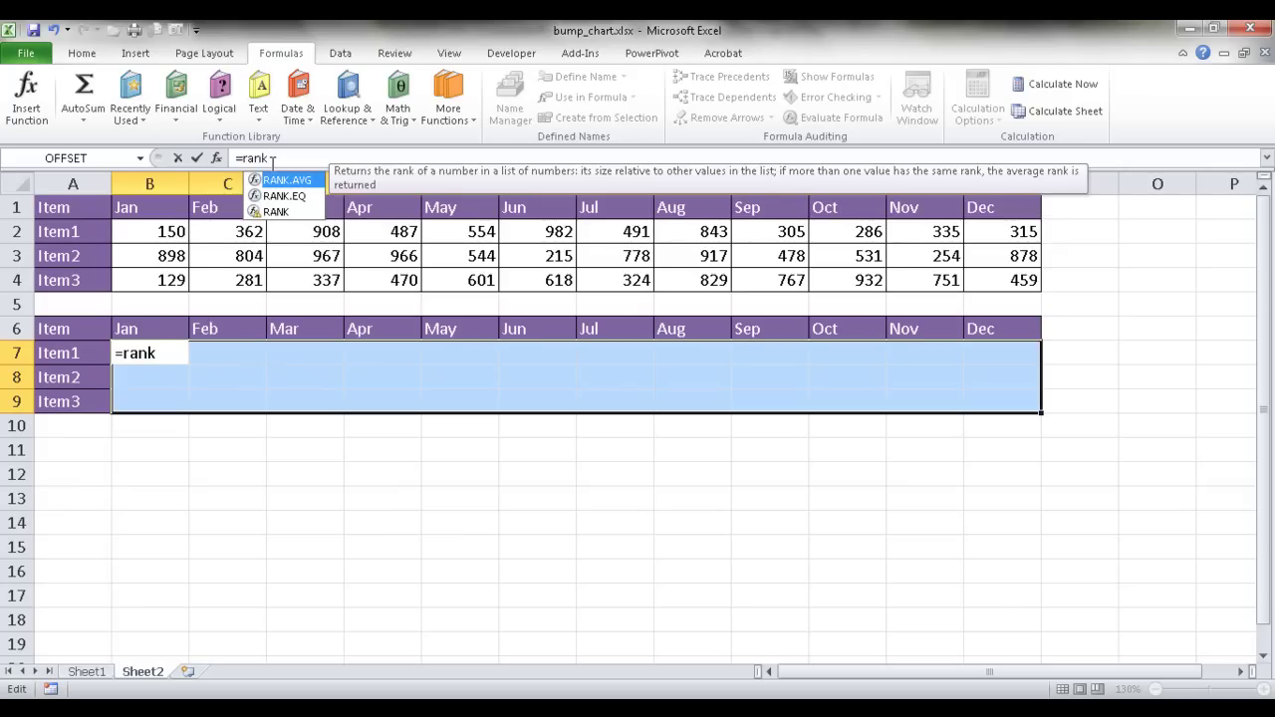
pyautogui.write('(')
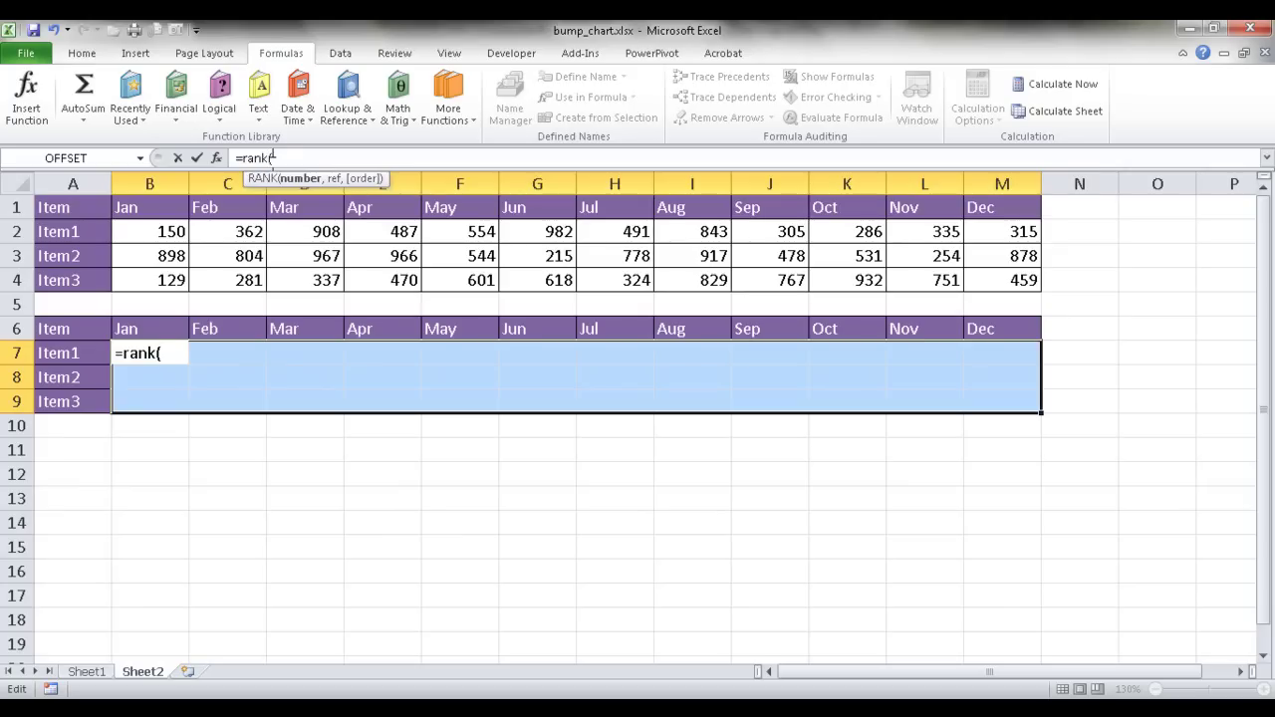
pyautogui.click(142, 231)
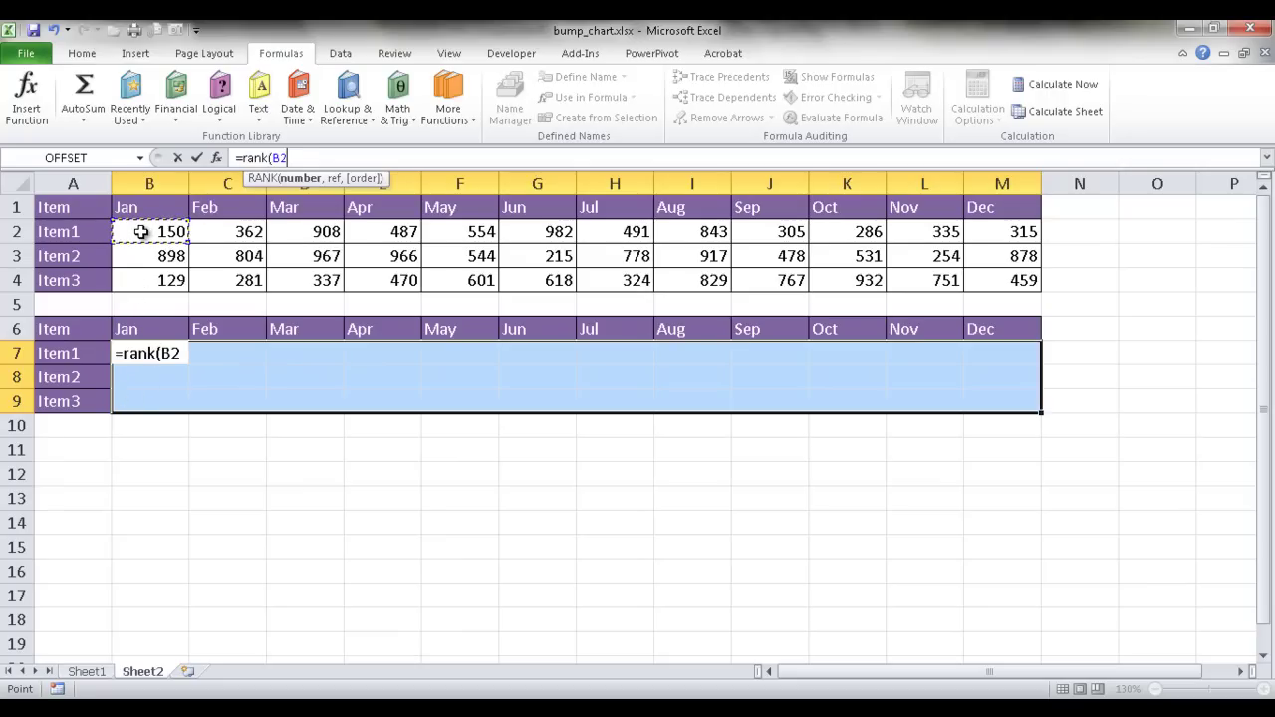
pyautogui.write(',')
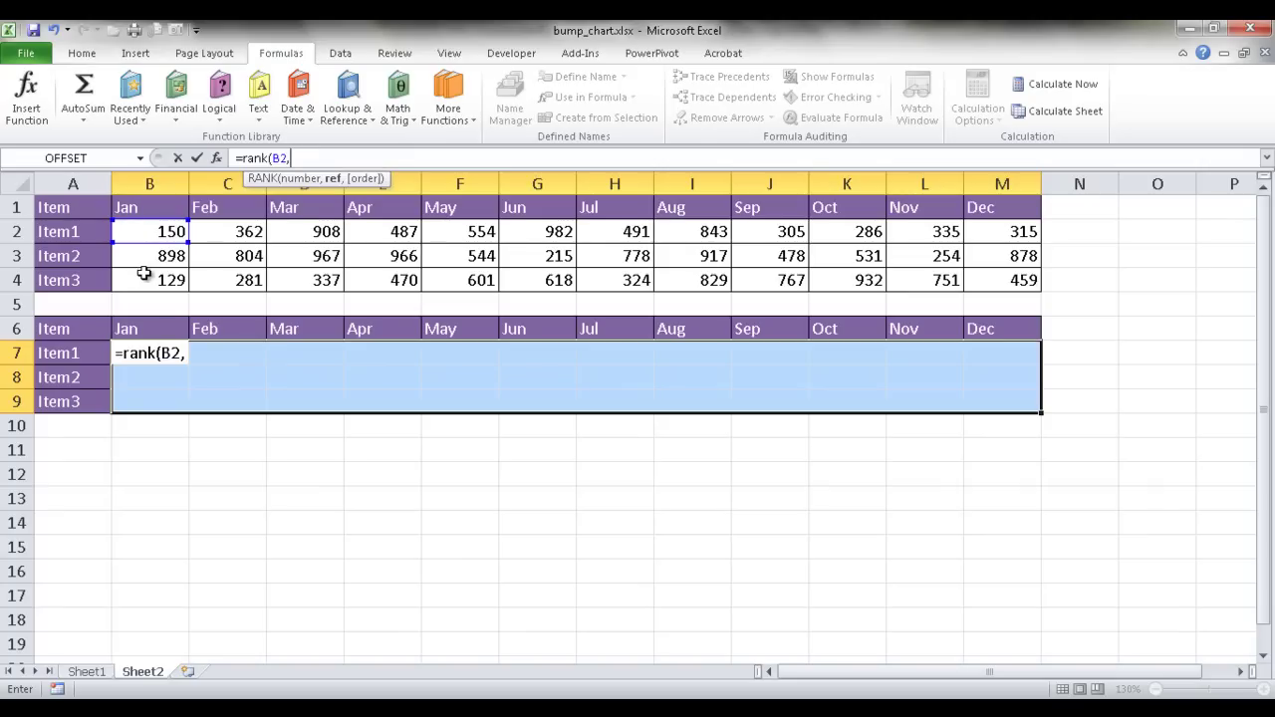
pyautogui.moveTo(139, 232); pyautogui.dragTo(135, 280)
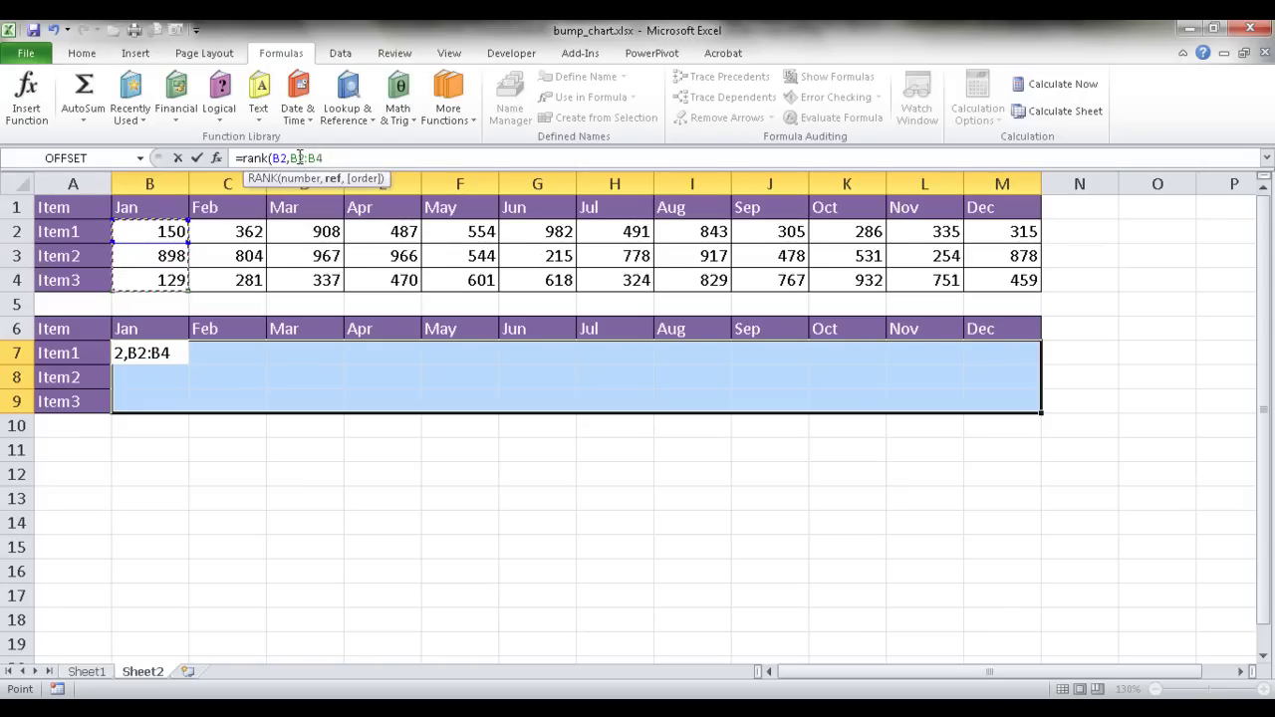
pyautogui.press('F4')
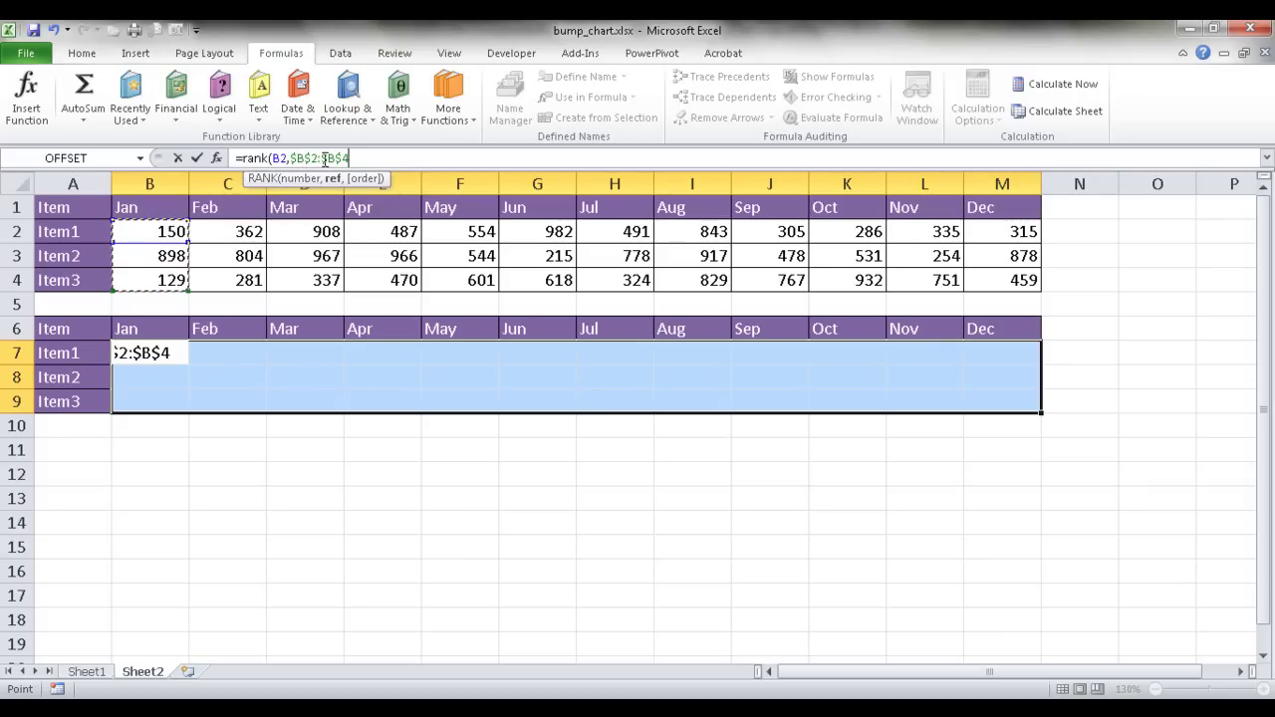
pyautogui.press('F4')
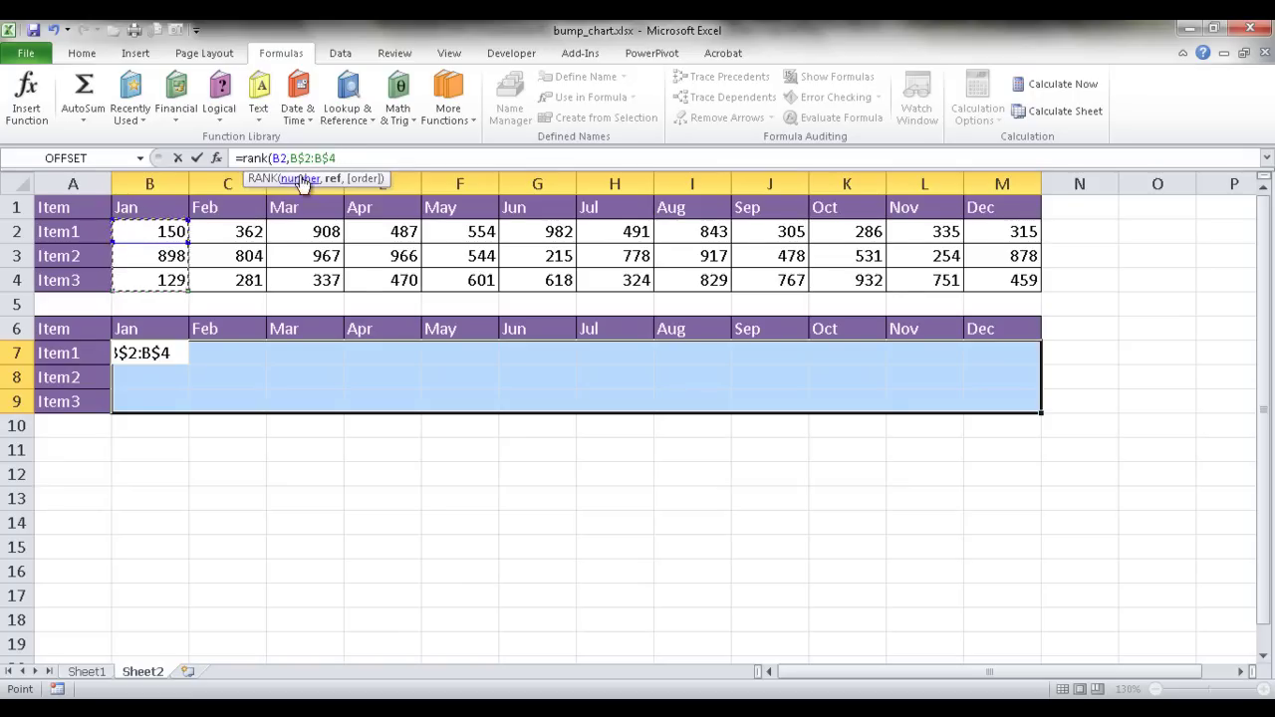
pyautogui.press('F2')
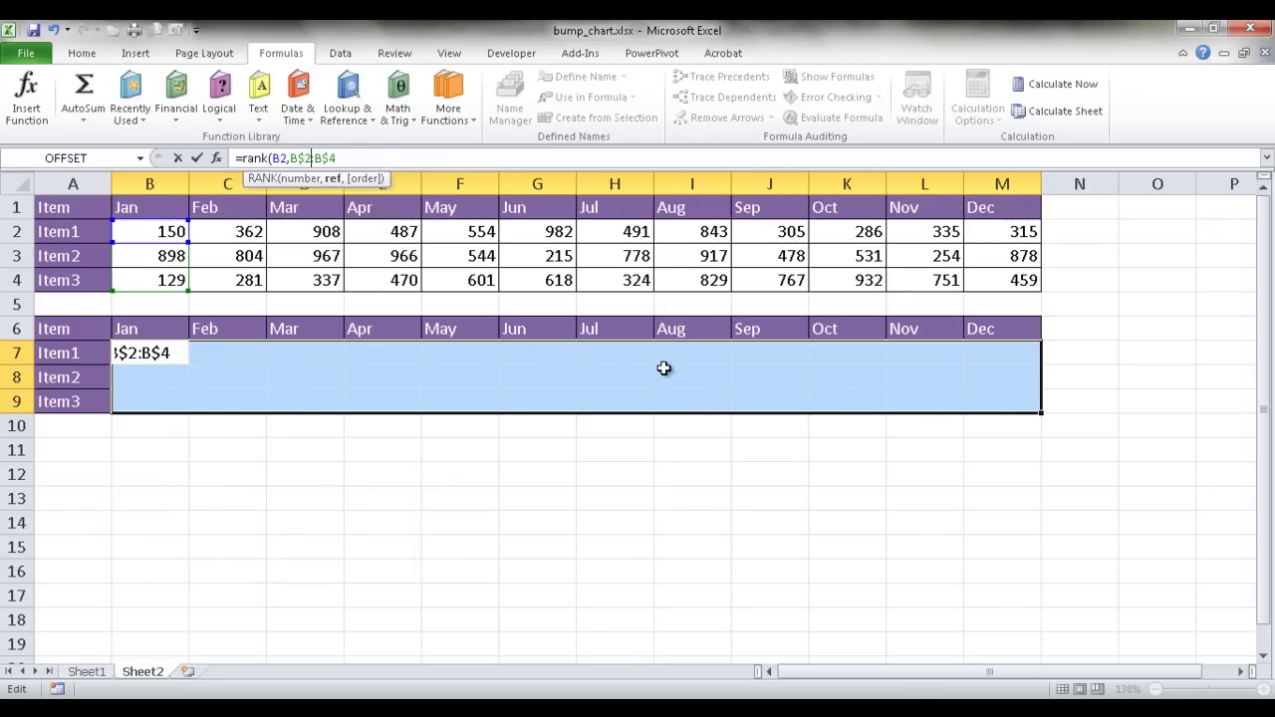
pyautogui.hotkey('ctrl', 'Return')
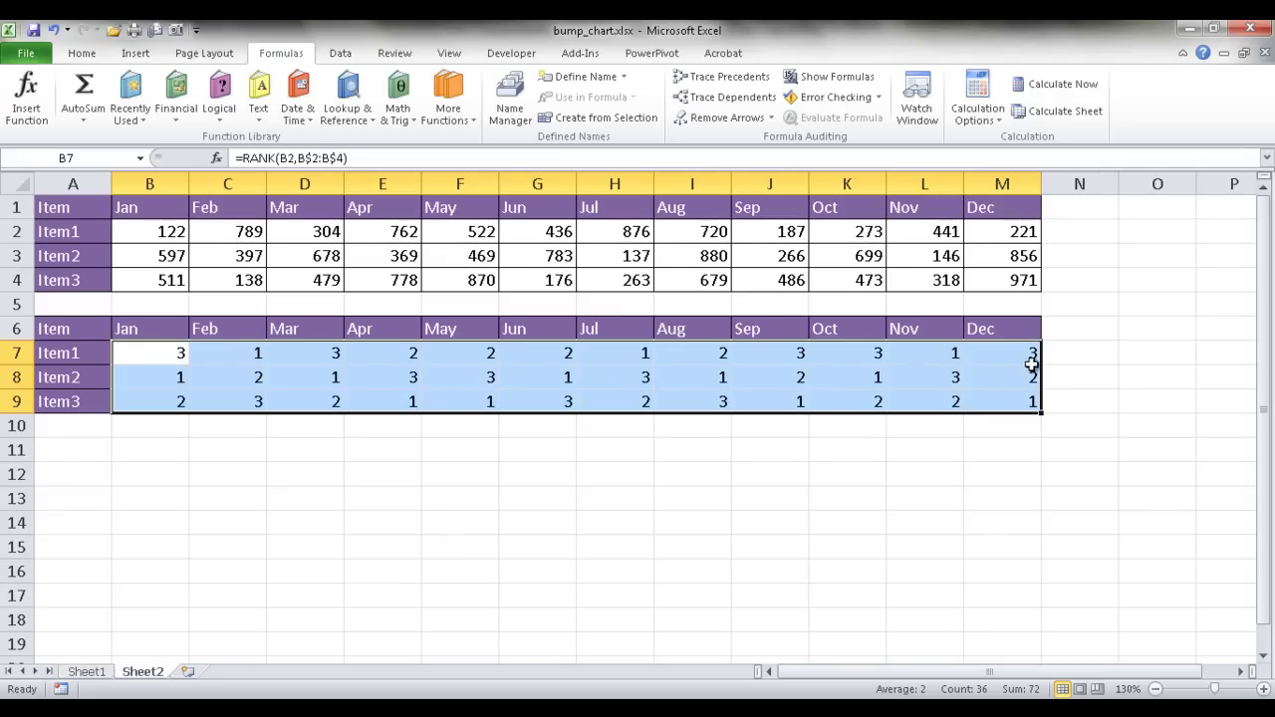
# Step: Check the rank formulas, then apply All Borders to the rank grid B7:M9
pyautogui.click(142, 375)
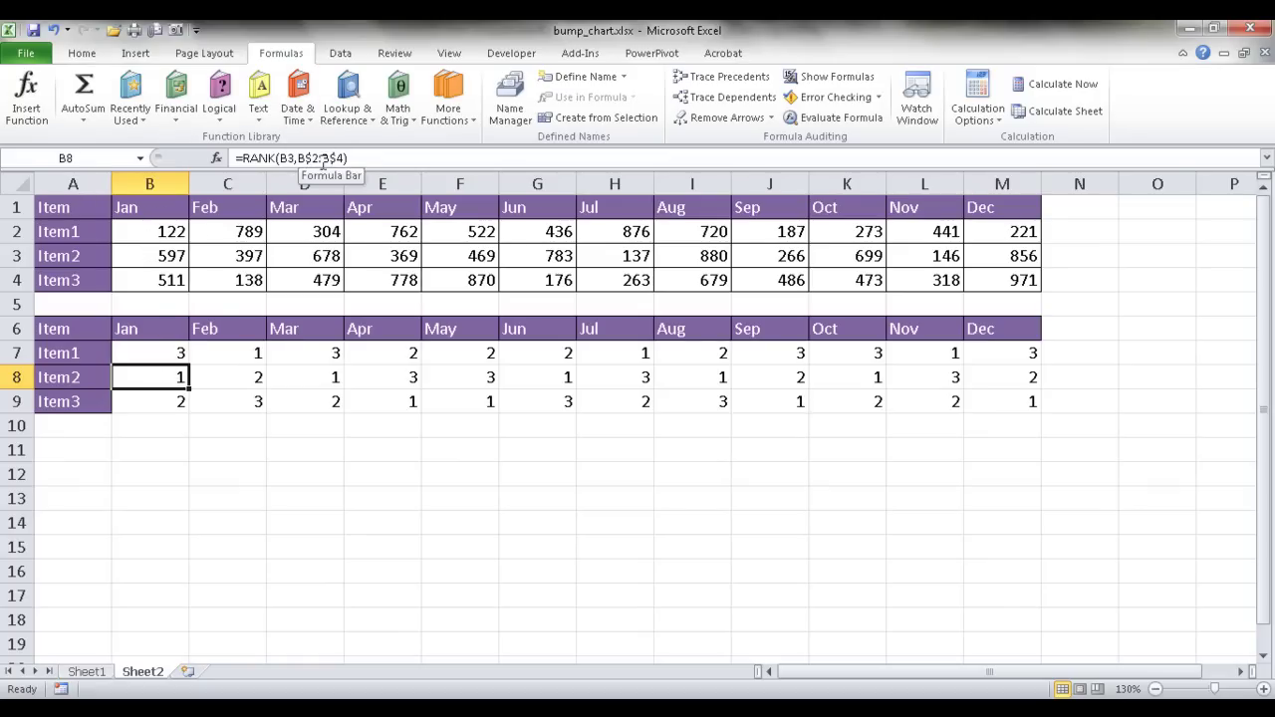
pyautogui.click(217, 375)
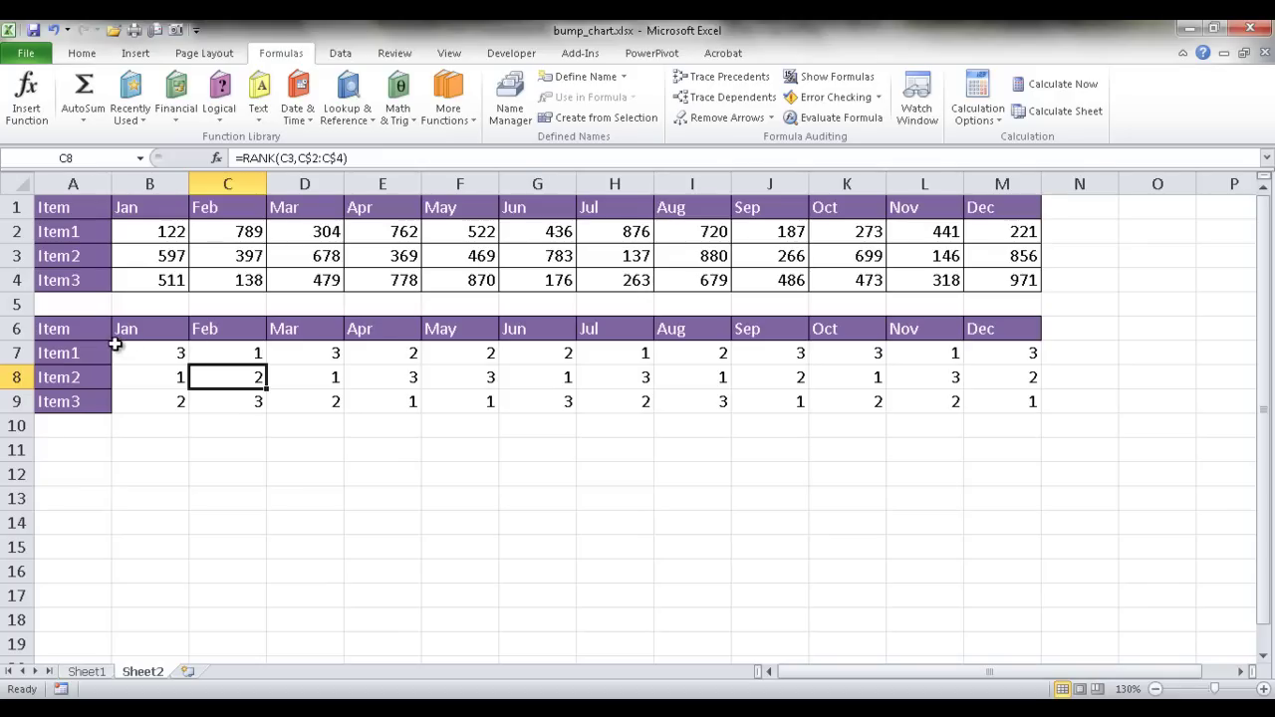
pyautogui.moveTo(124, 354); pyautogui.dragTo(979, 398)
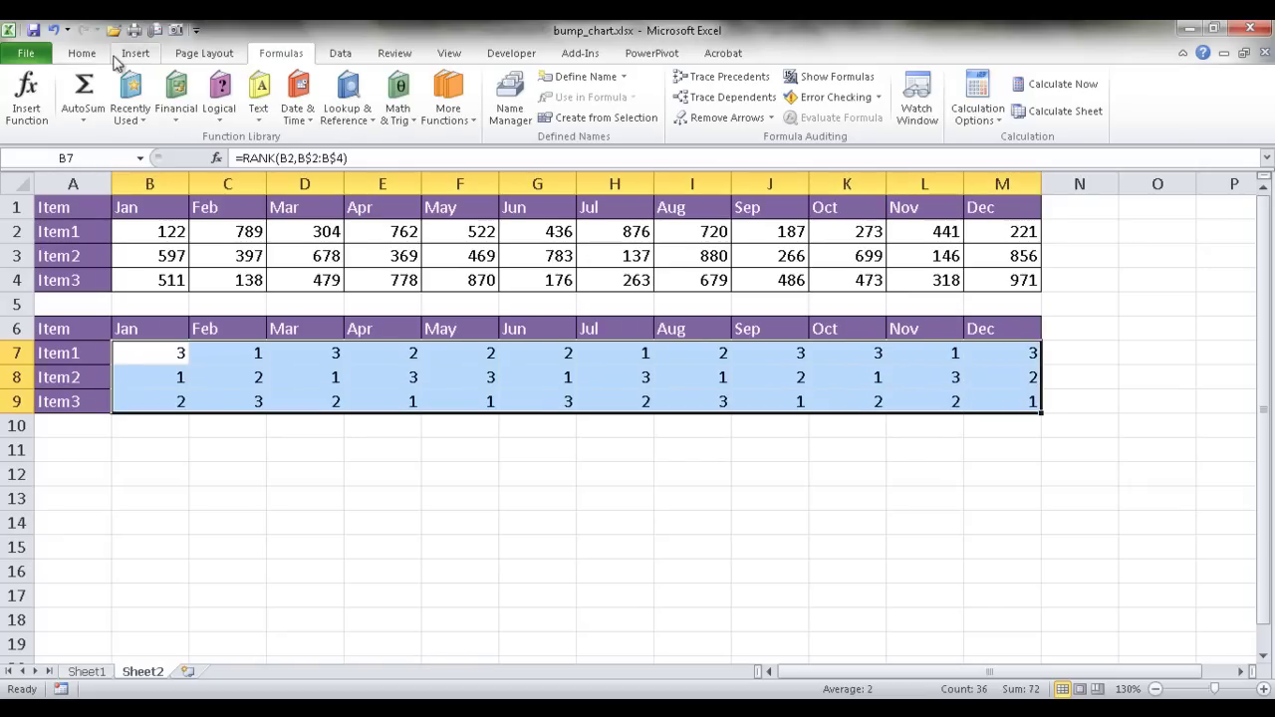
pyautogui.click(96, 54)
pyautogui.click(245, 113)
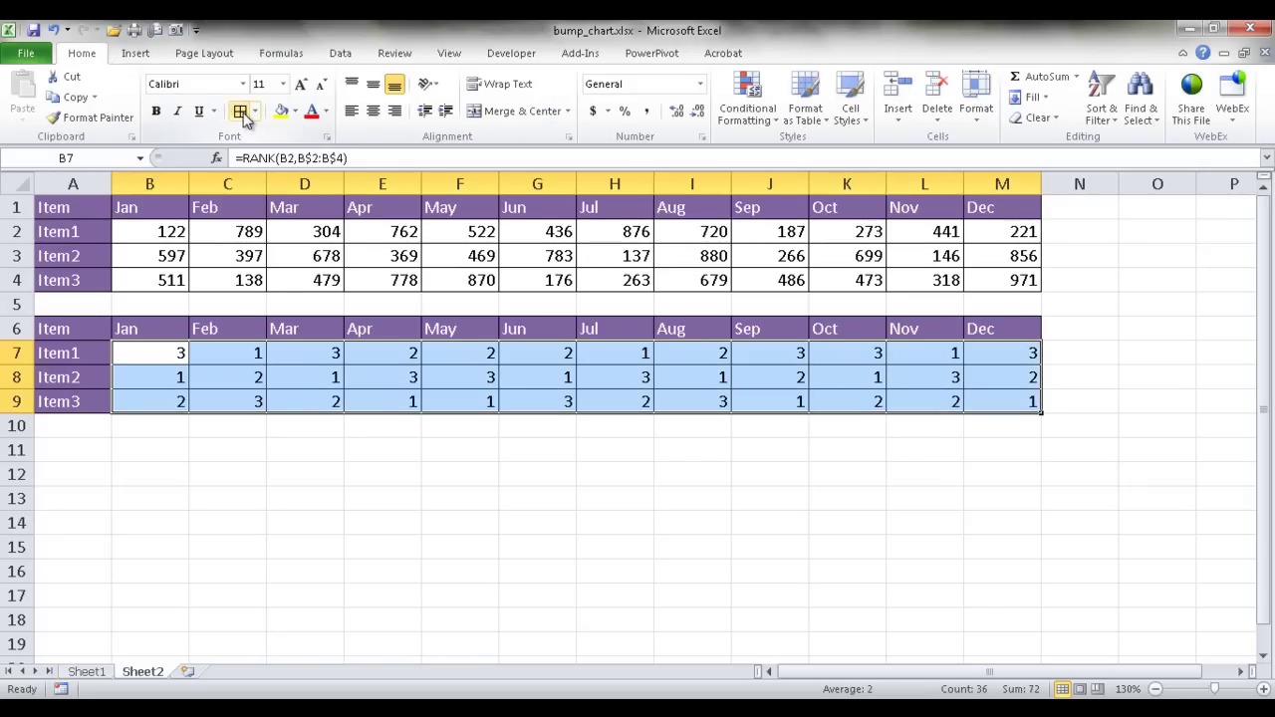
pyautogui.click(349, 547)
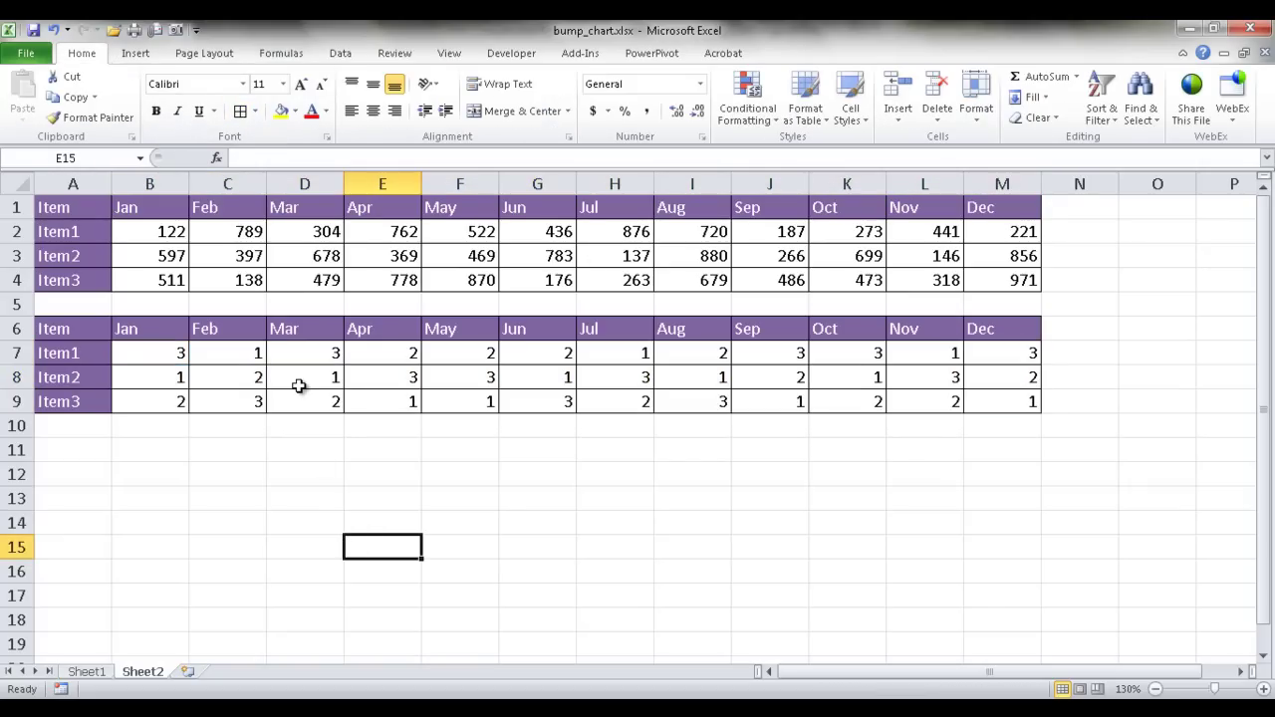
# Step: Insert a plain 2-D line chart of the rank table
pyautogui.click(388, 380)
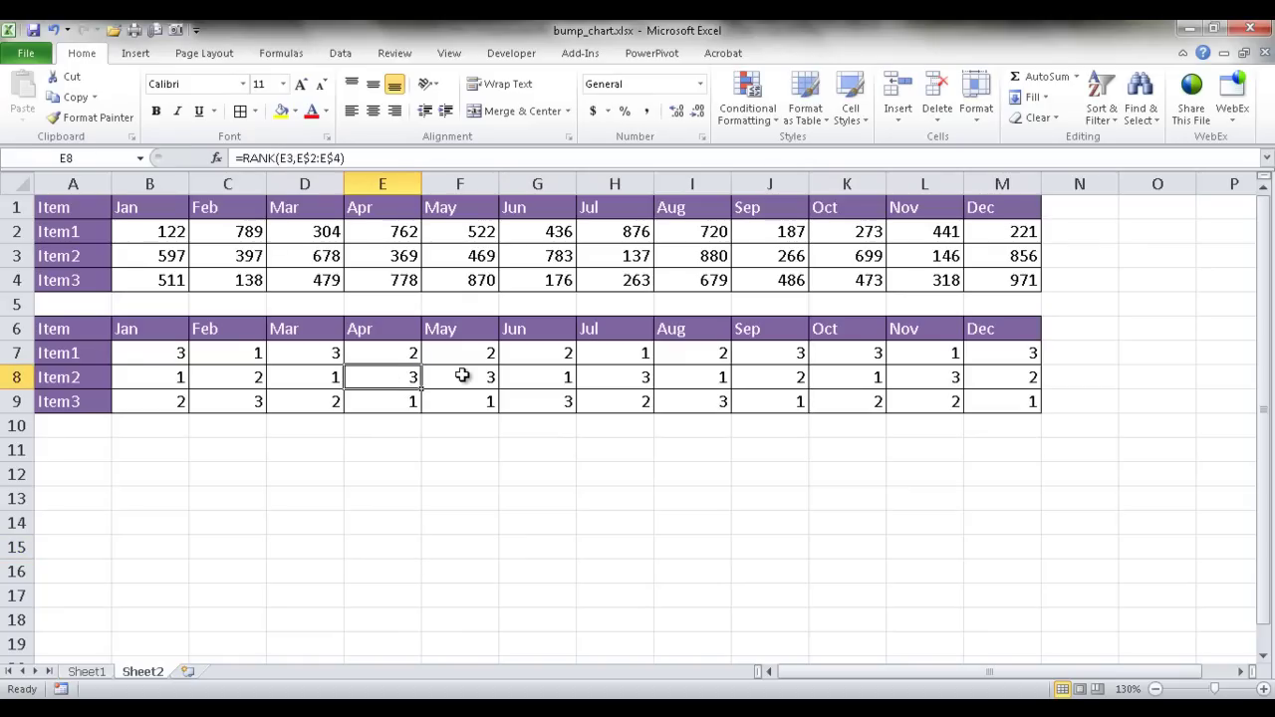
pyautogui.click(136, 55)
pyautogui.click(396, 107)
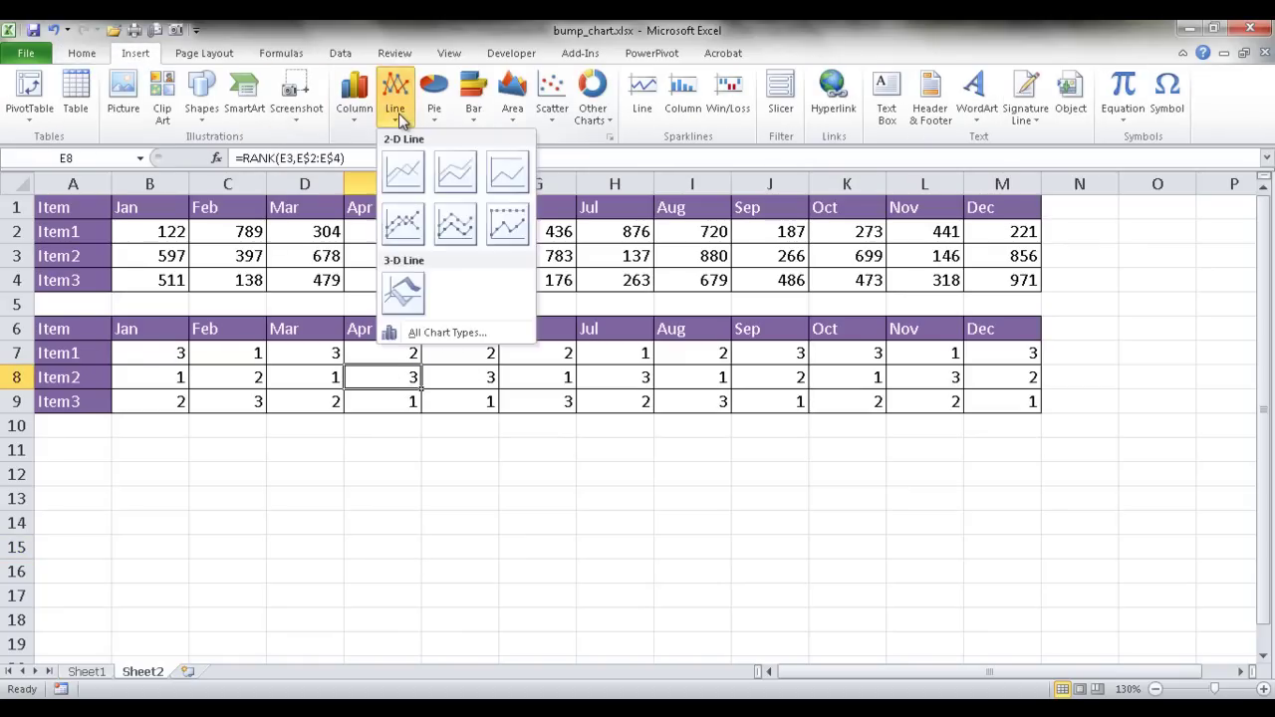
pyautogui.click(405, 174)
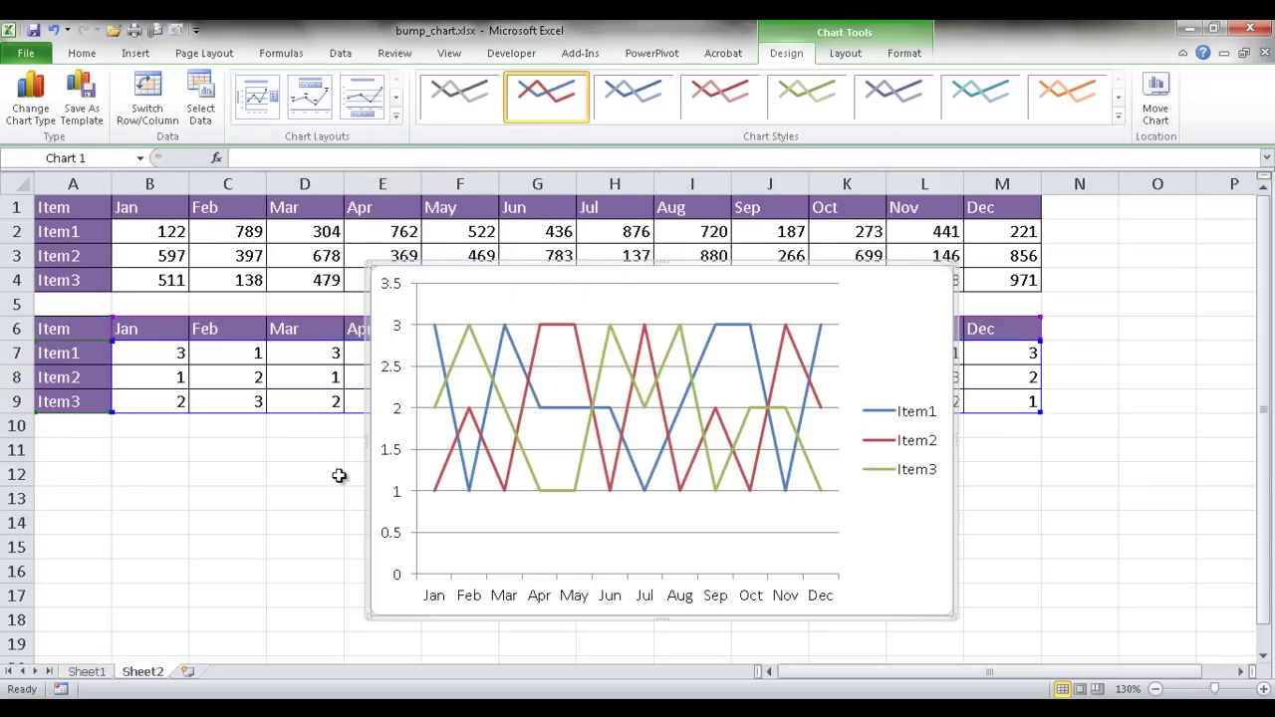
# Step: Widen the chart across the sheet and delete its horizontal gridlines
pyautogui.moveTo(369, 441); pyautogui.dragTo(114, 443)
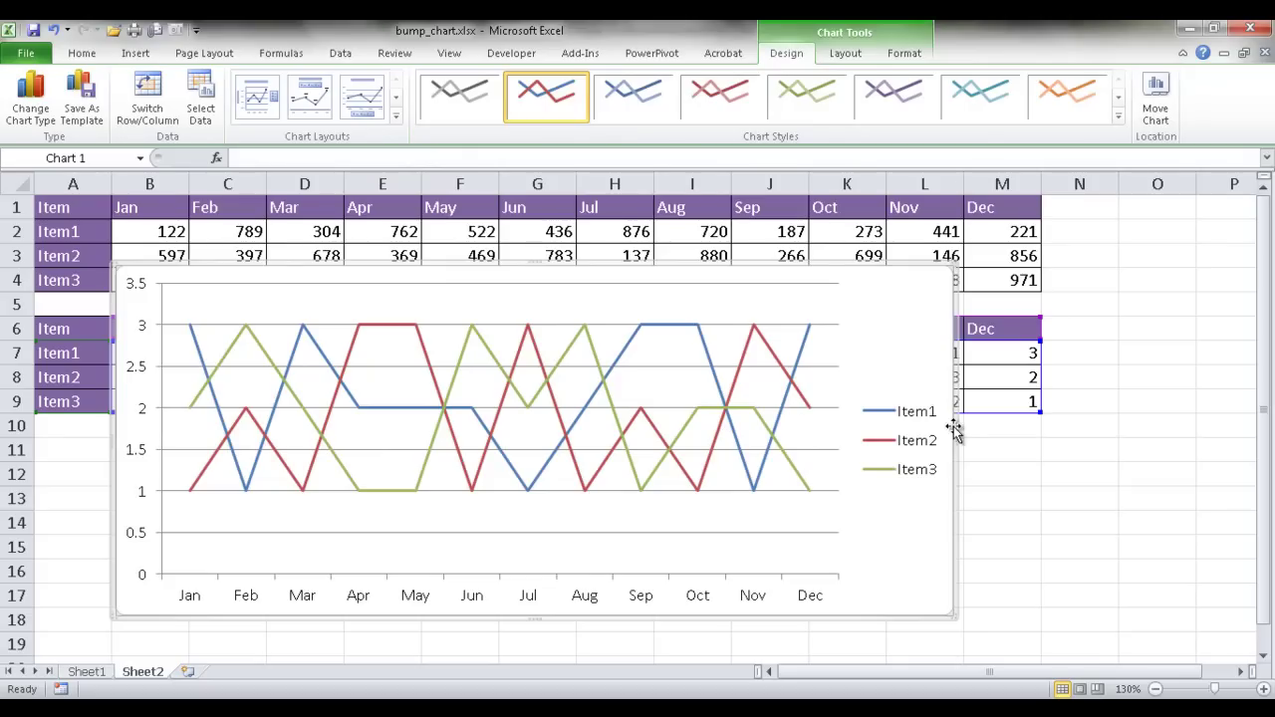
pyautogui.moveTo(953, 427); pyautogui.dragTo(1053, 433)
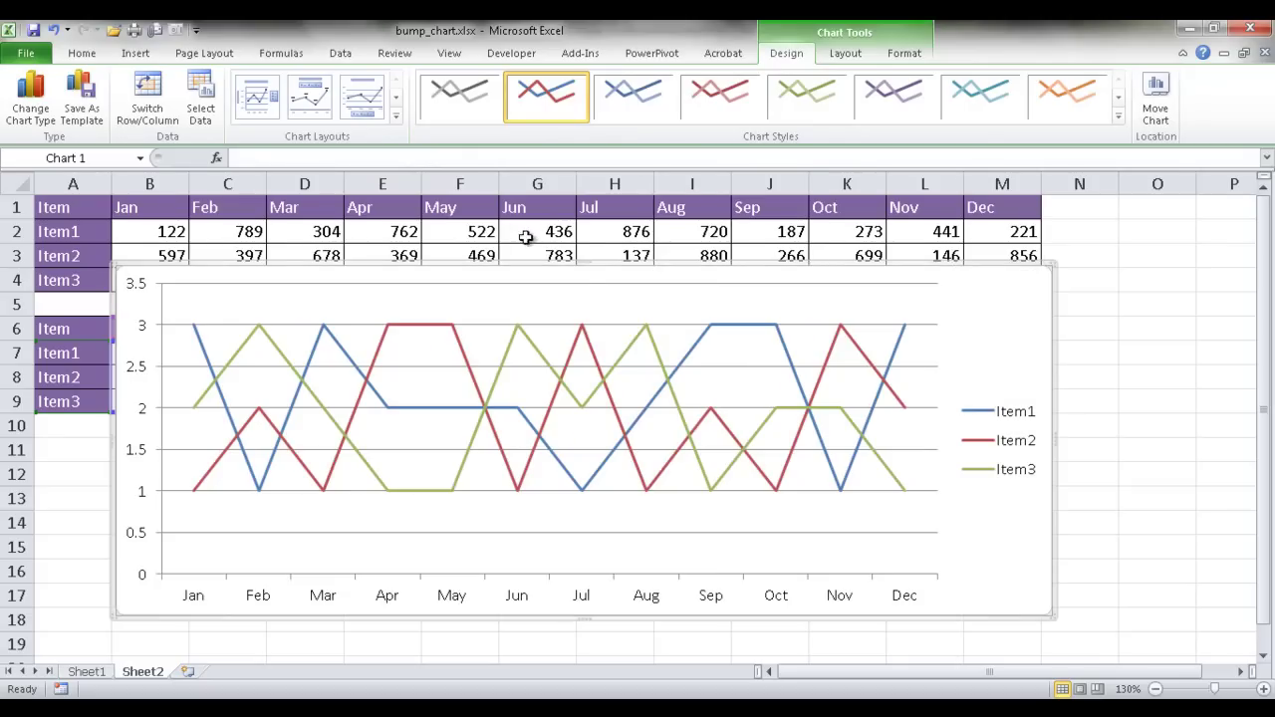
pyautogui.moveTo(584, 270)
pyautogui.mouseDown()
pyautogui.moveTo(599, 416)
pyautogui.moveTo(586, 267)
pyautogui.mouseUp()
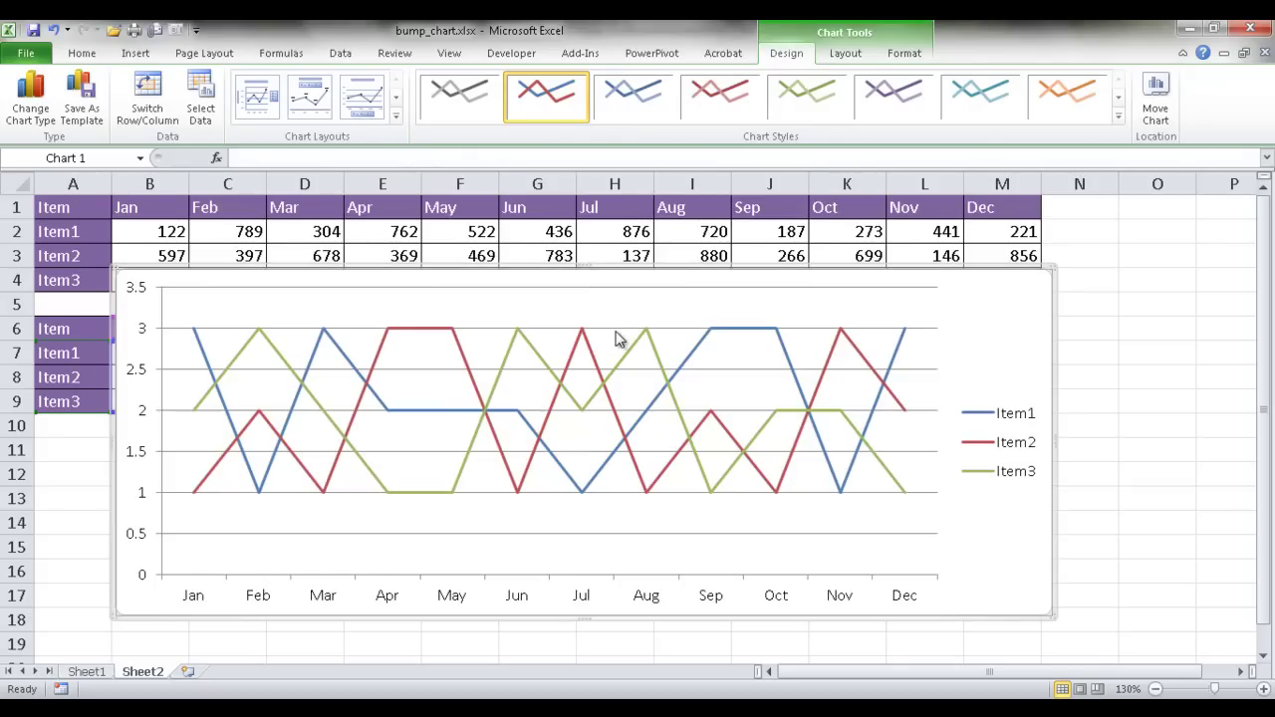
pyautogui.click(927, 328)
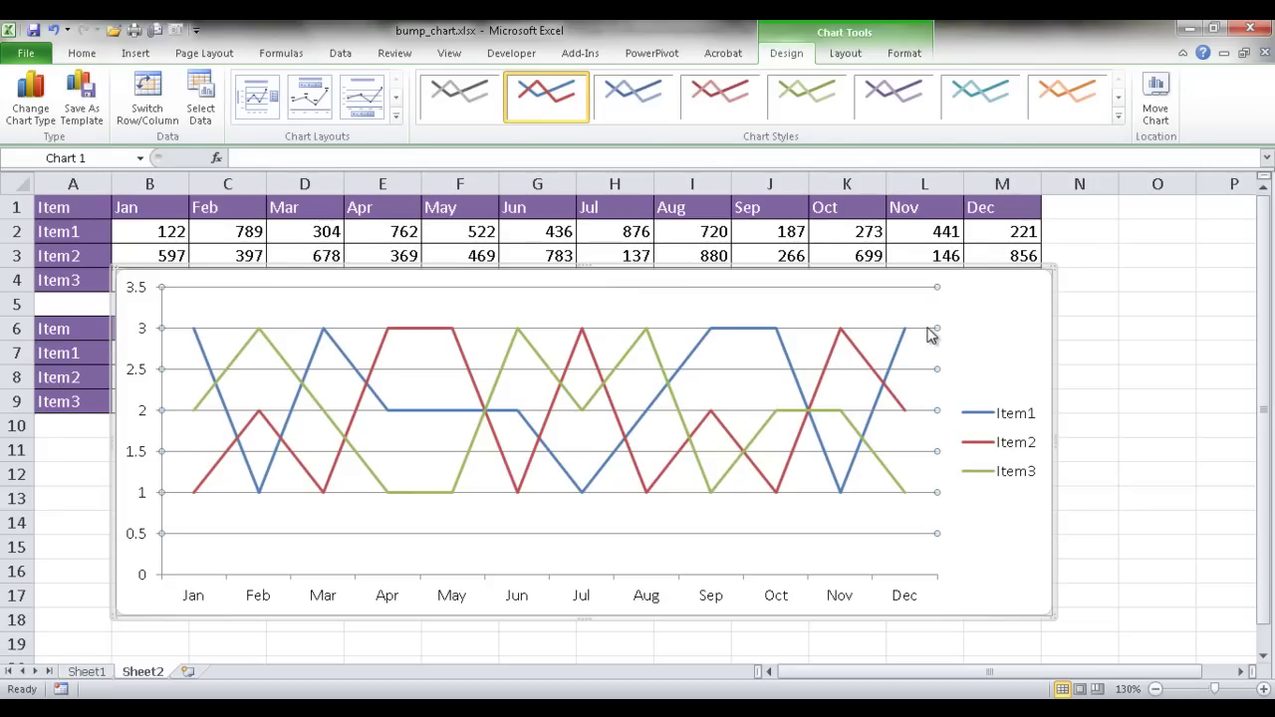
pyautogui.press('Delete')
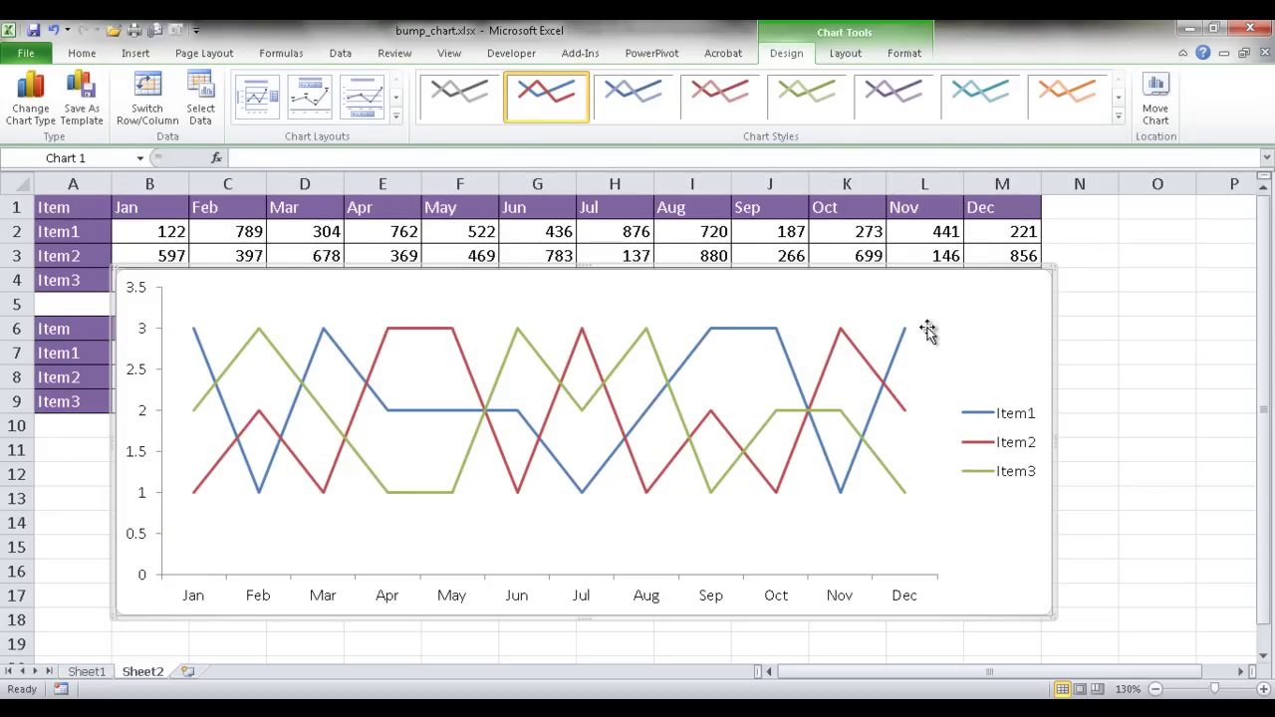
pyautogui.click(982, 416)
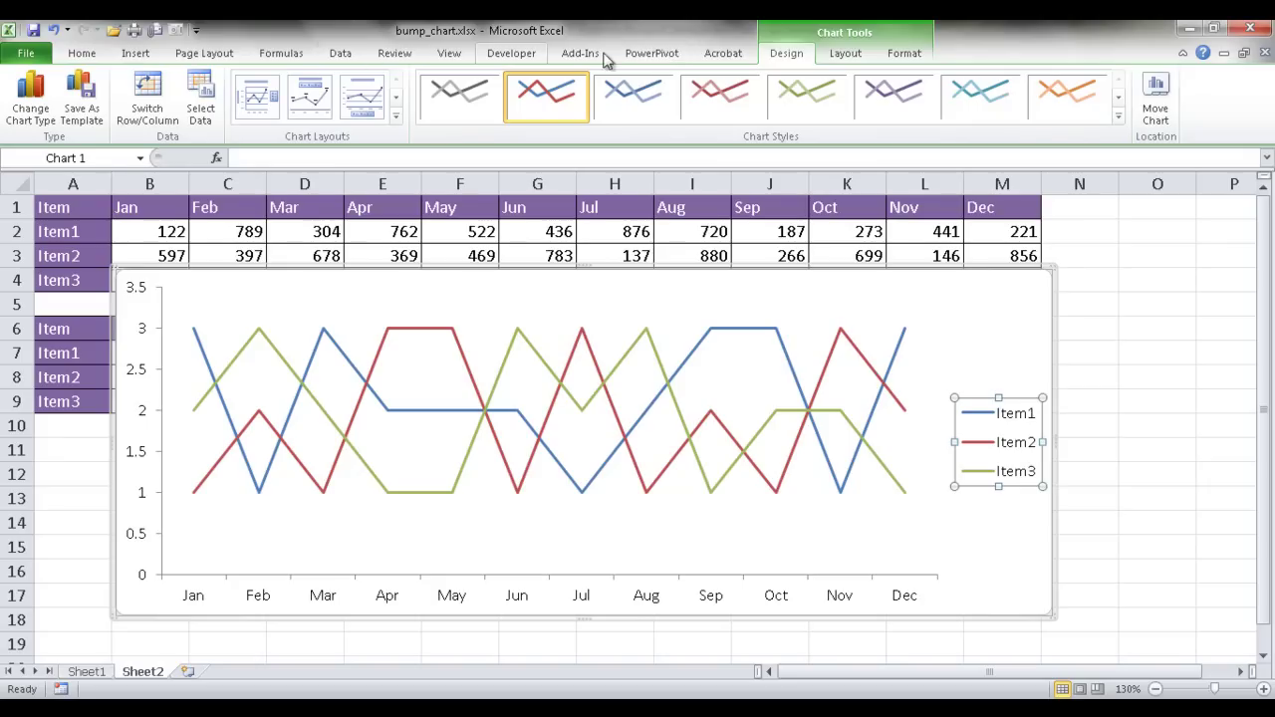
pyautogui.click(835, 58)
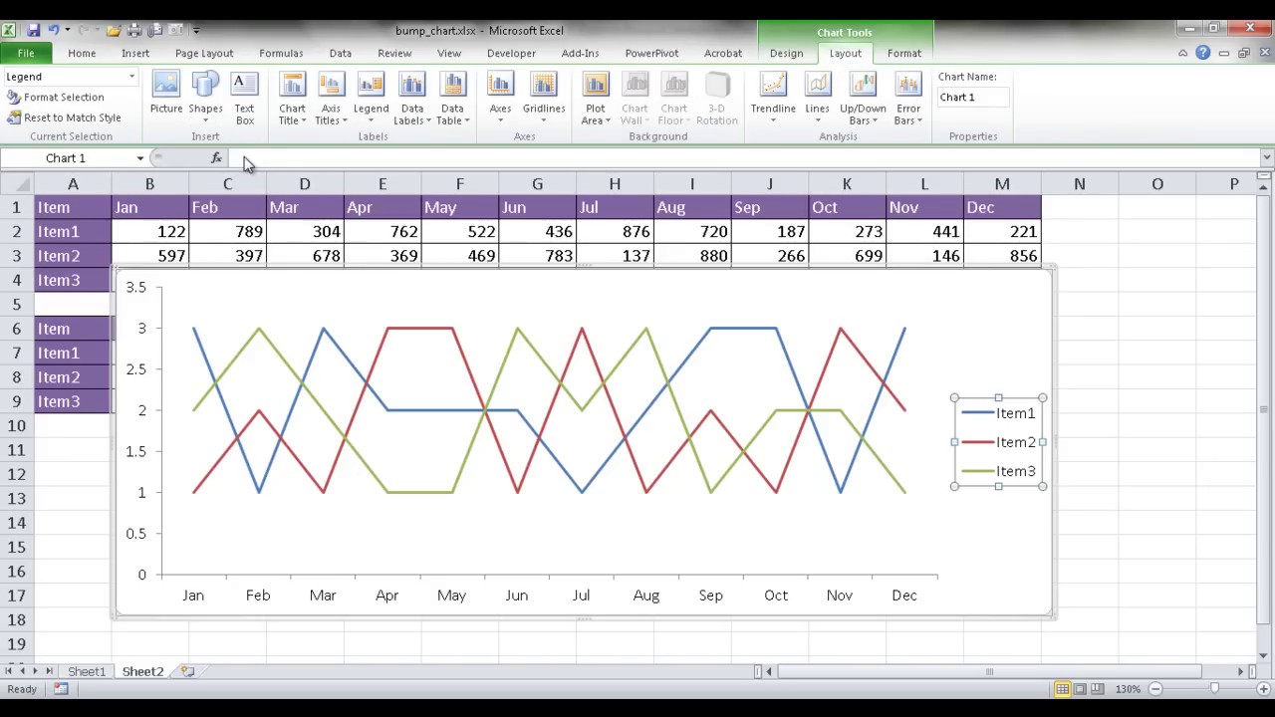
# Step: Show the legend at the bottom, listing Item1–Item3 in one row under the months
pyautogui.click(399, 117)
pyautogui.click(370, 111)
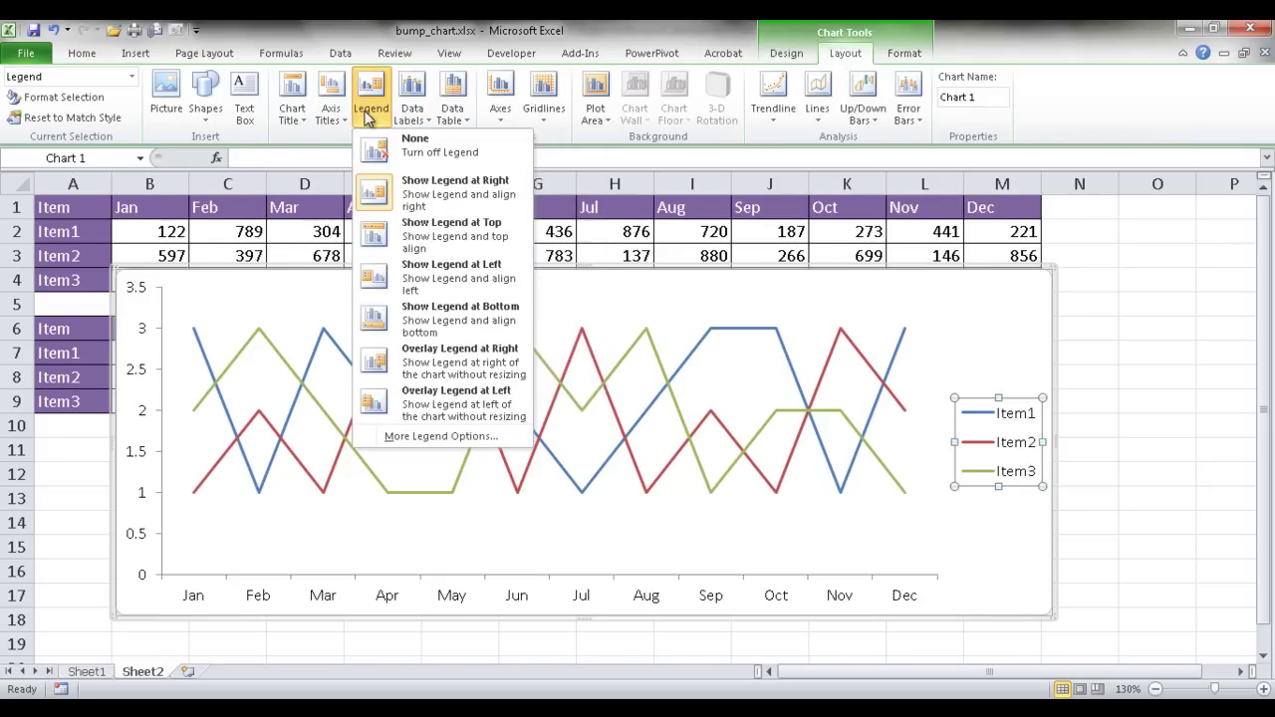
pyautogui.click(403, 239)
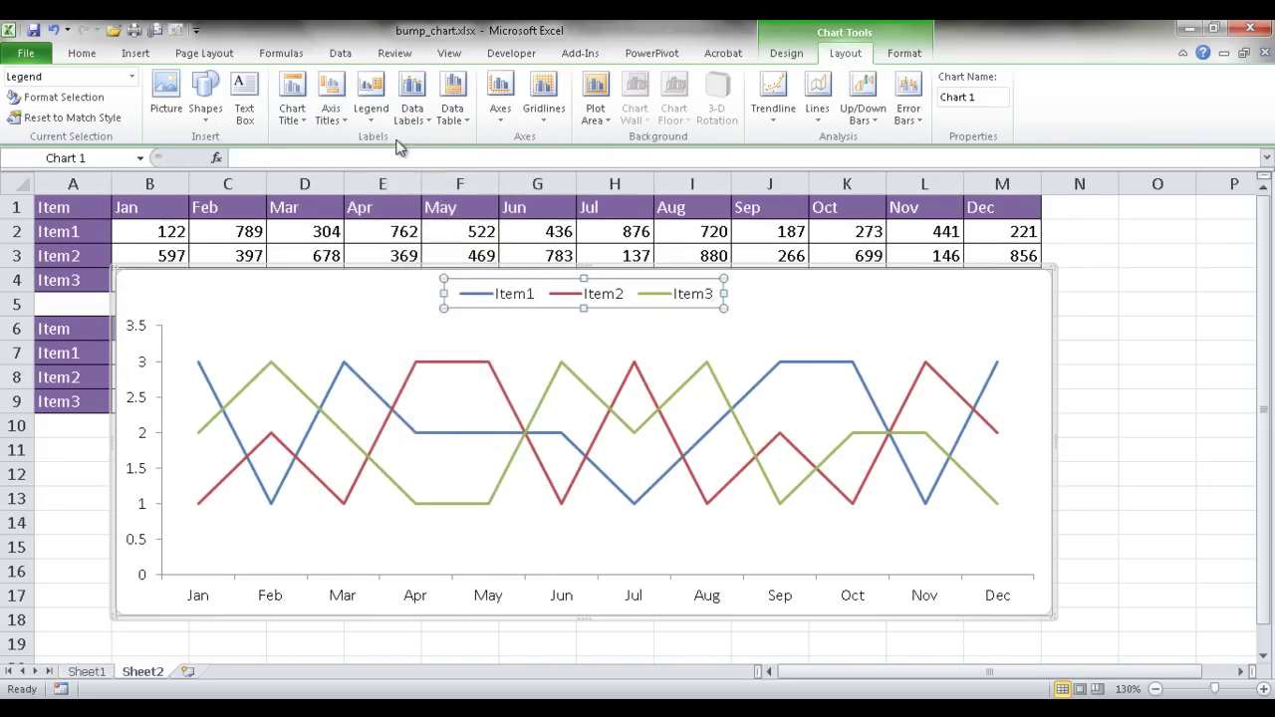
pyautogui.click(373, 120)
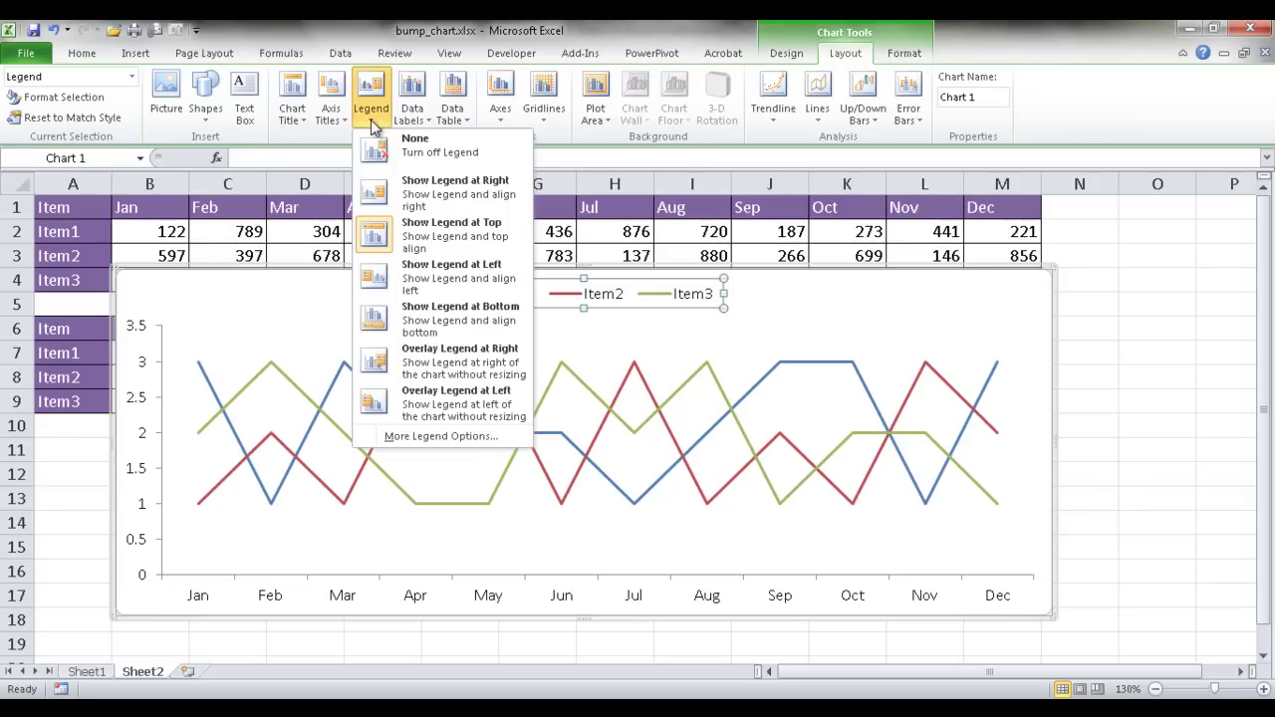
pyautogui.click(445, 321)
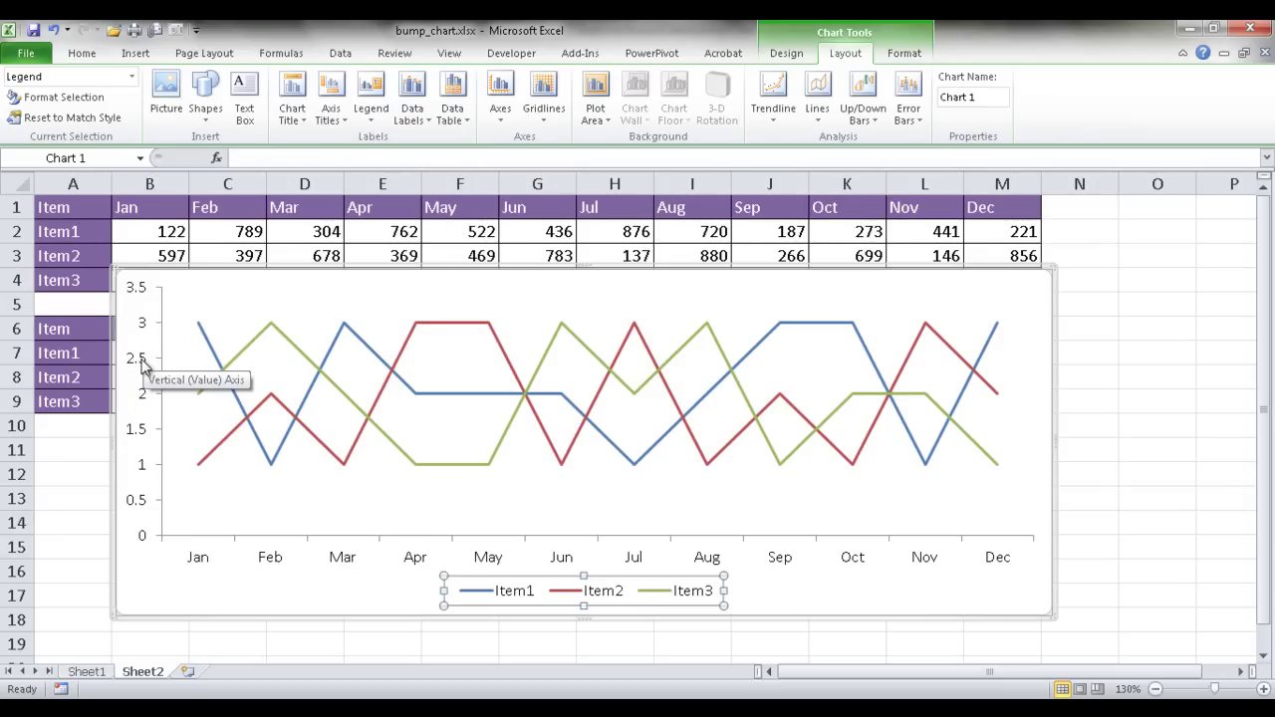
# Step: Fix the vertical axis at minimum 0, maximum 3 and major unit 1
pyautogui.click(142, 367)
pyautogui.rightClick(143, 367)
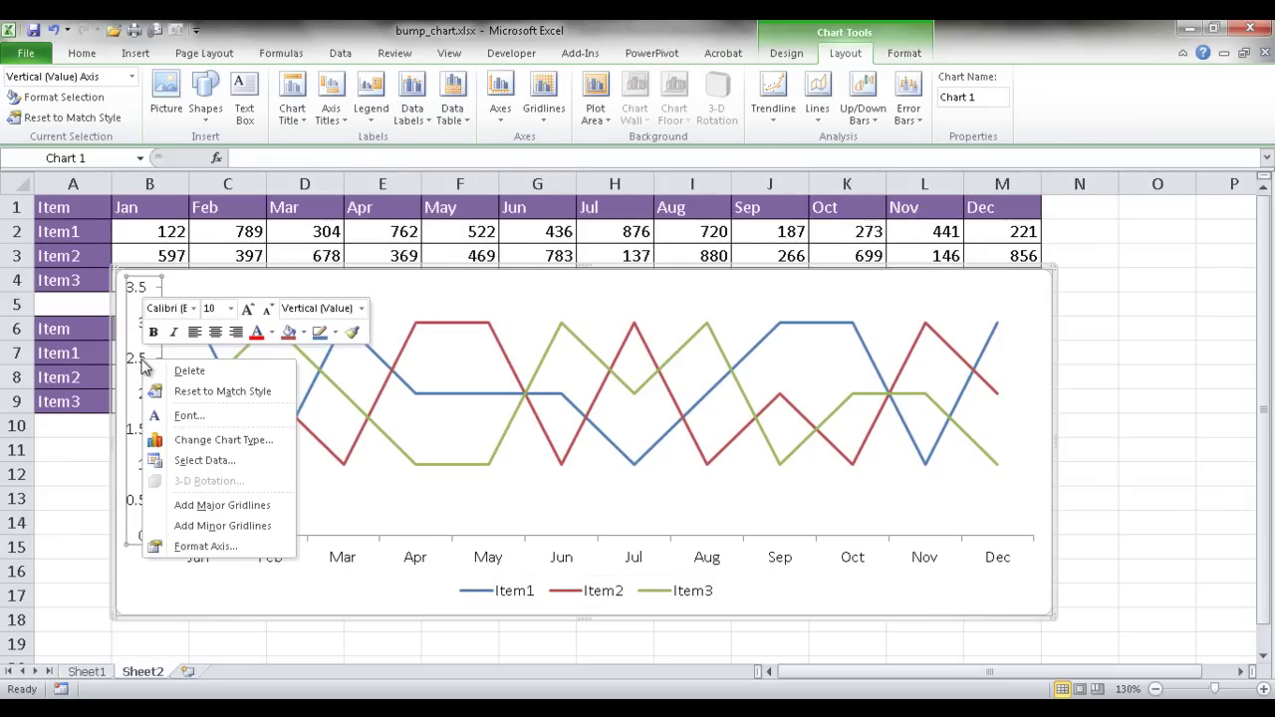
pyautogui.click(204, 547)
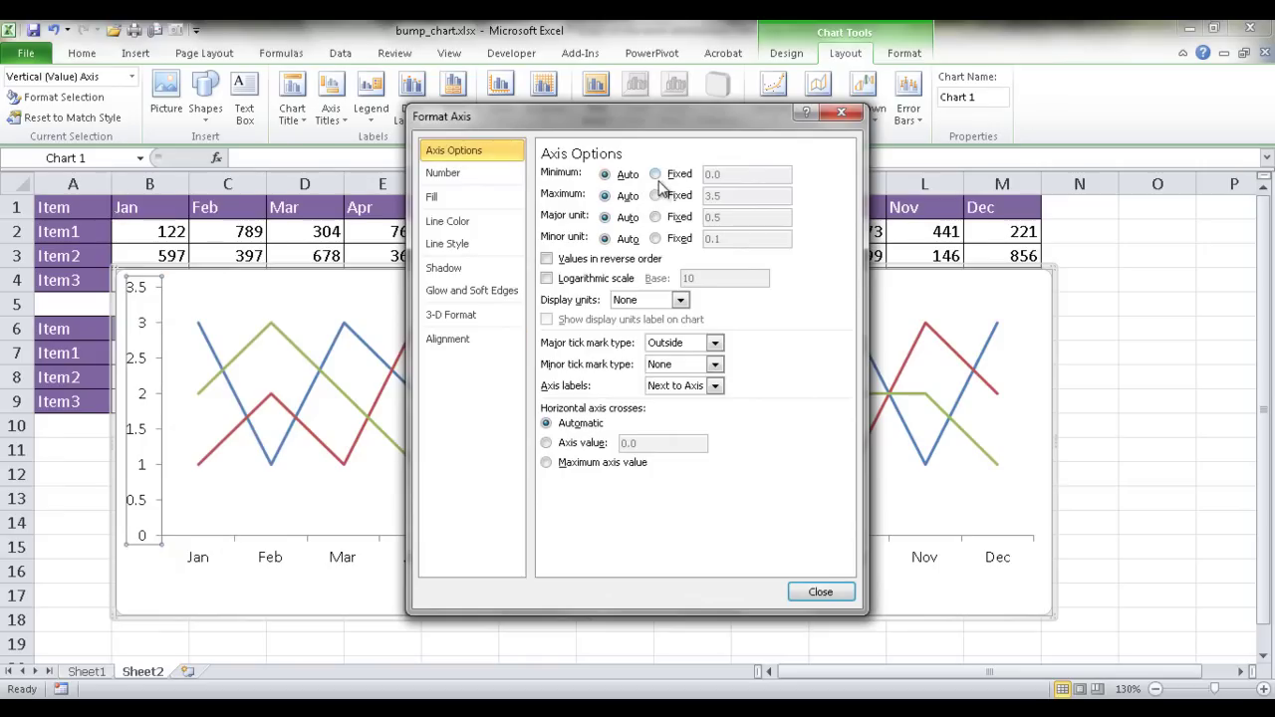
pyautogui.click(655, 174)
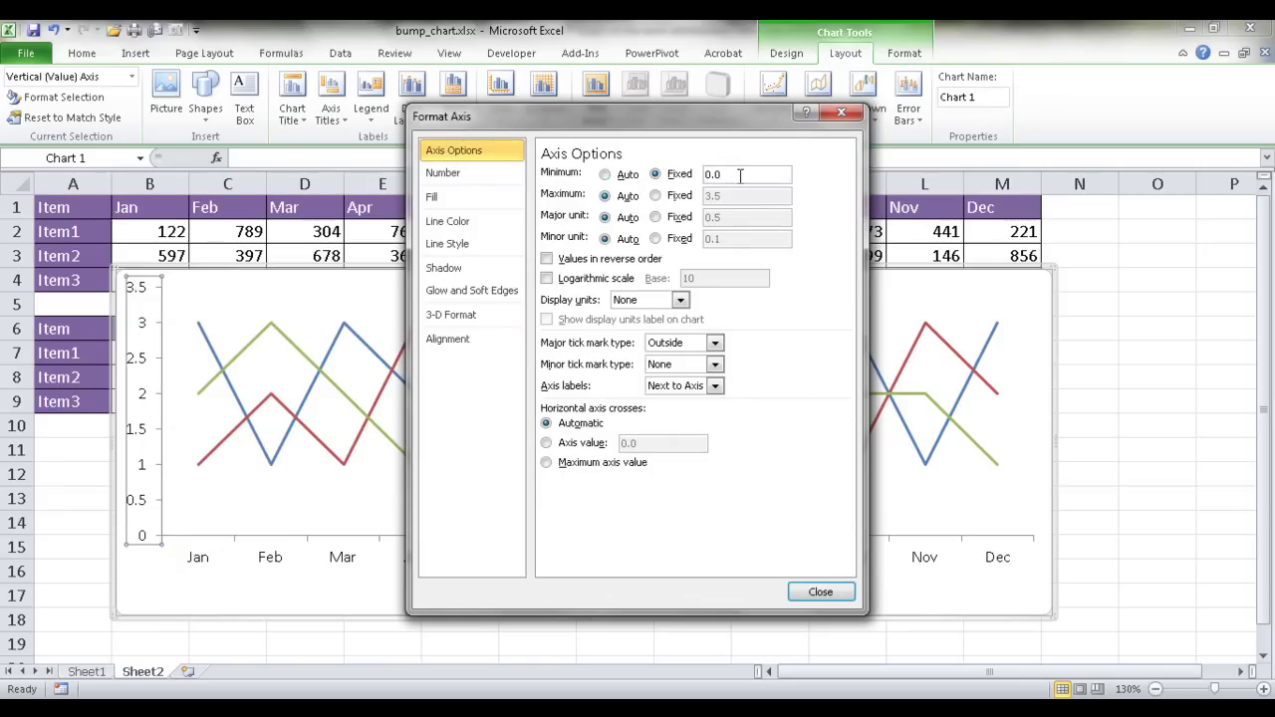
pyautogui.click(655, 196)
pyautogui.moveTo(742, 196); pyautogui.dragTo(615, 196)
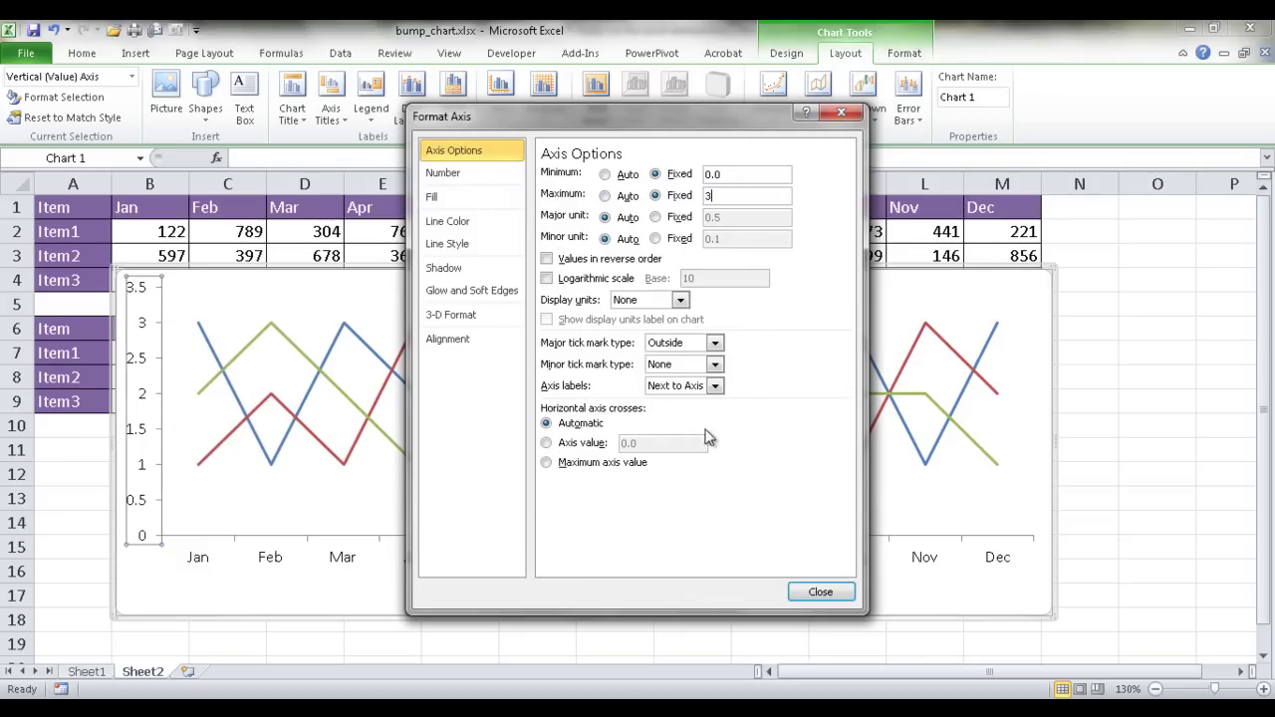
pyautogui.write('3')
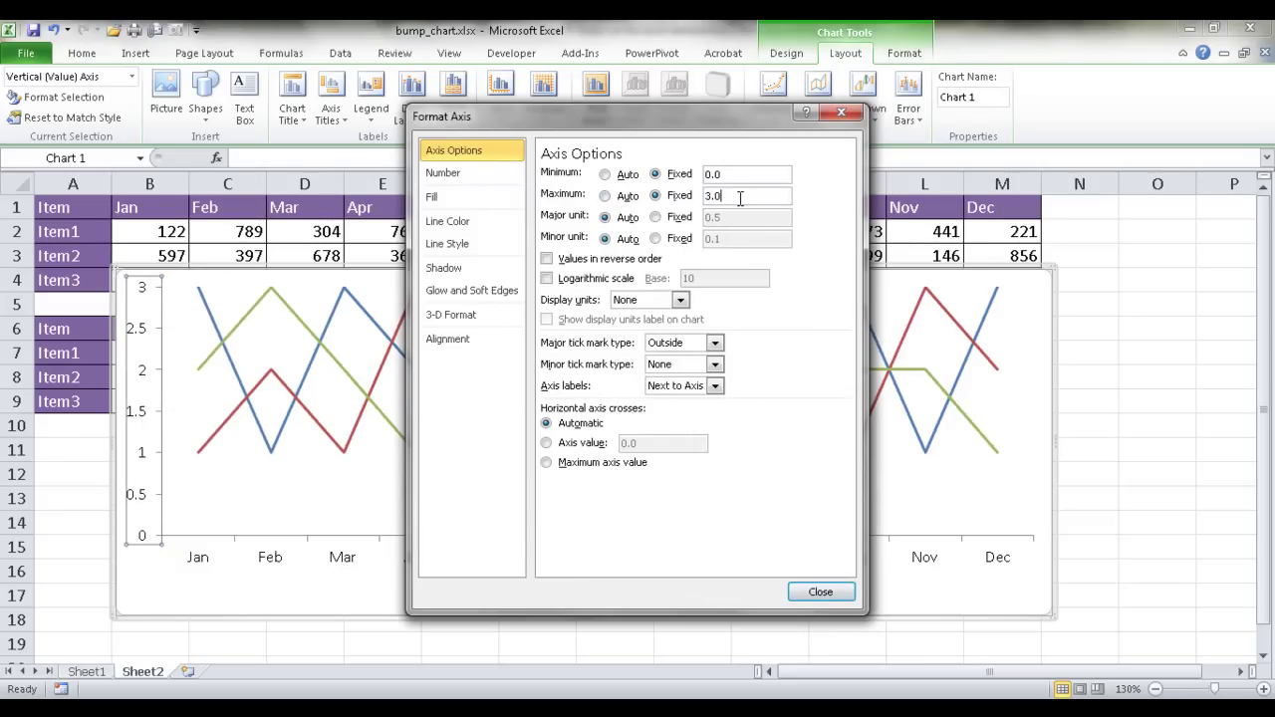
pyautogui.click(655, 217)
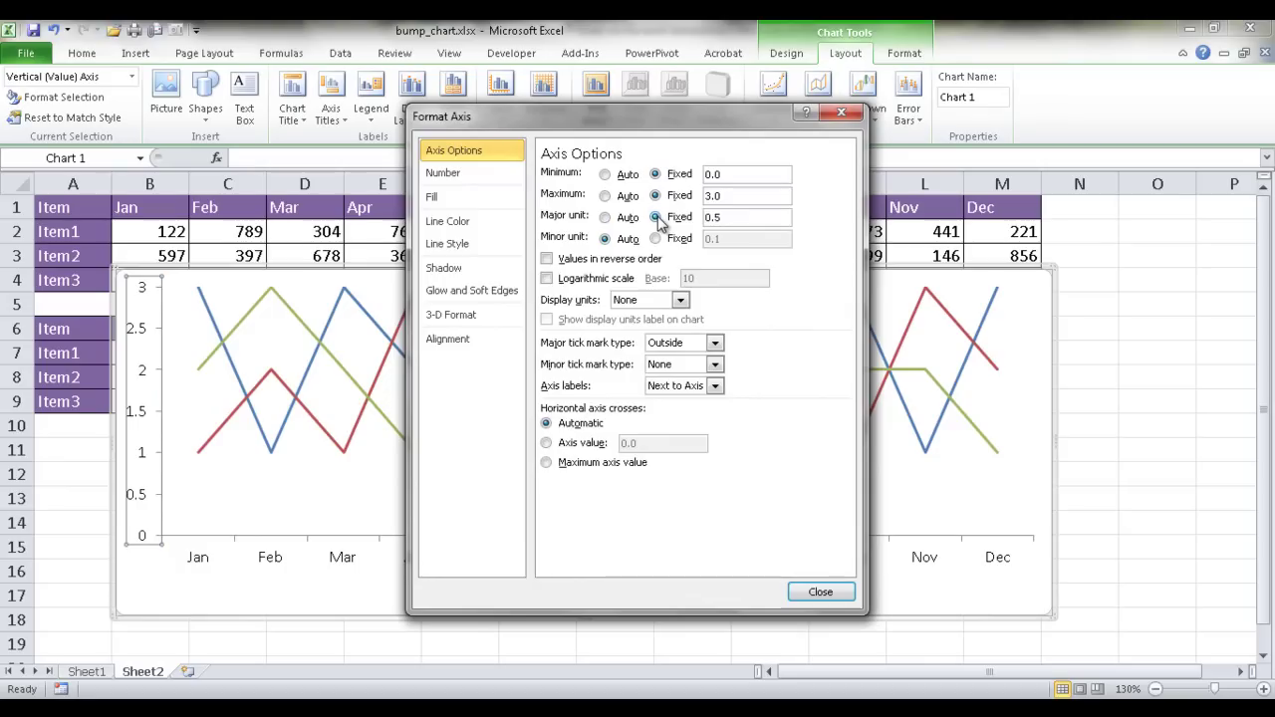
pyautogui.doubleClick(721, 217)
pyautogui.write('1')
pyautogui.click(821, 593)
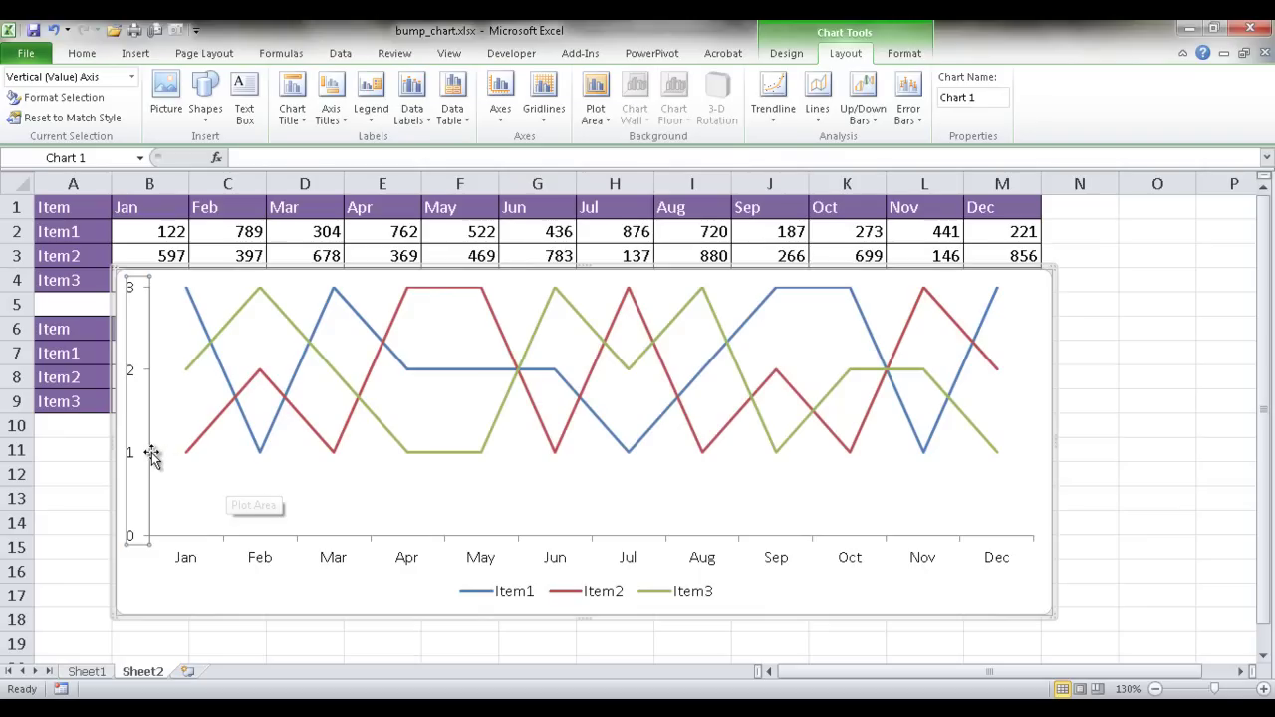
pyautogui.click(187, 449)
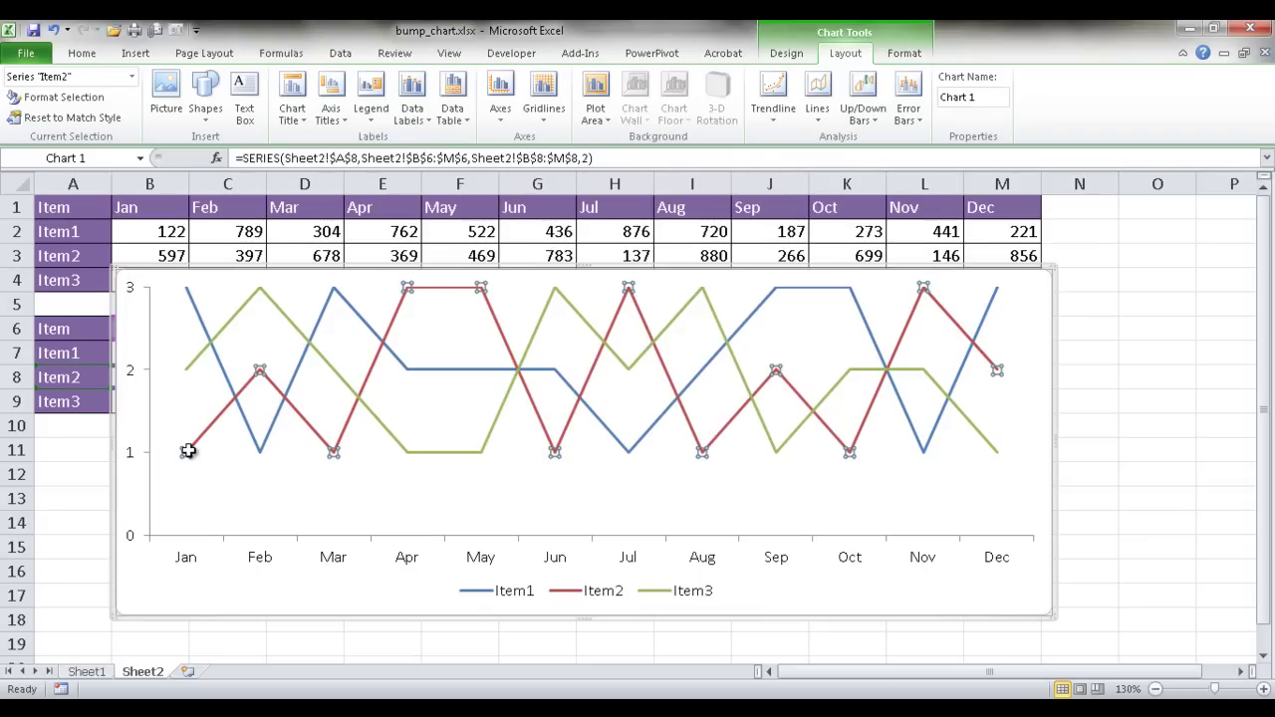
pyautogui.click(183, 367)
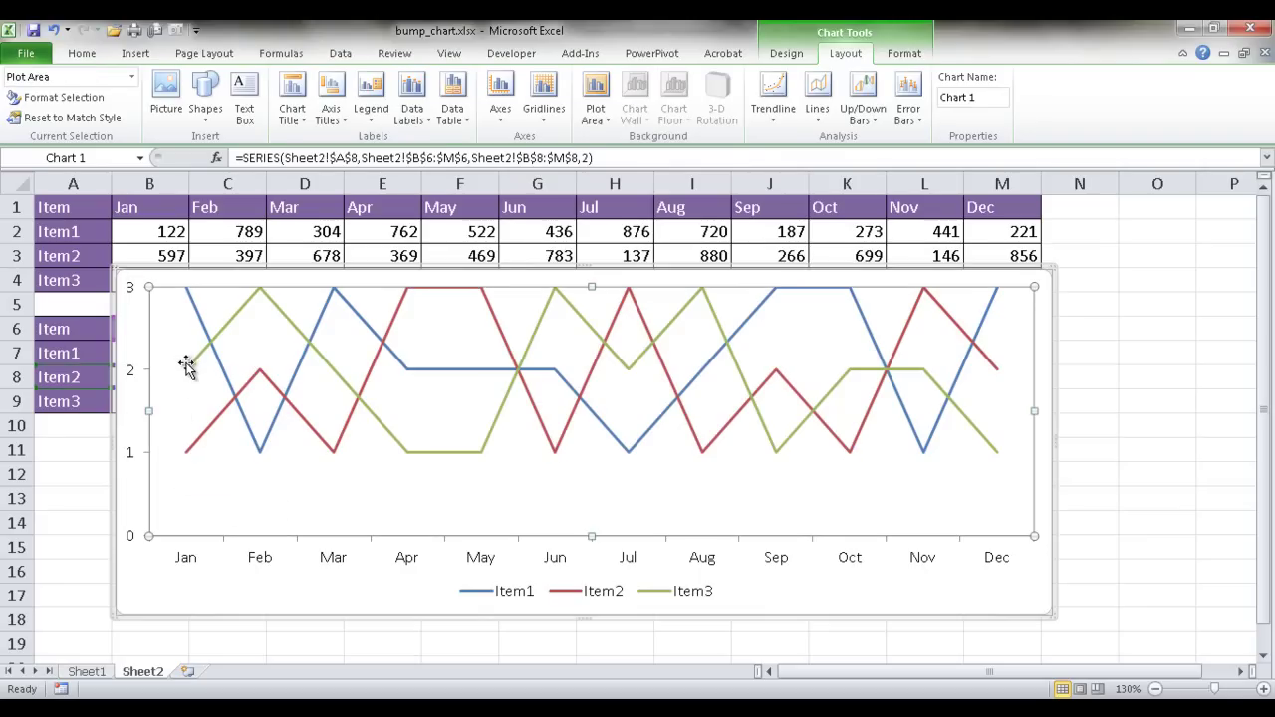
pyautogui.click(188, 288)
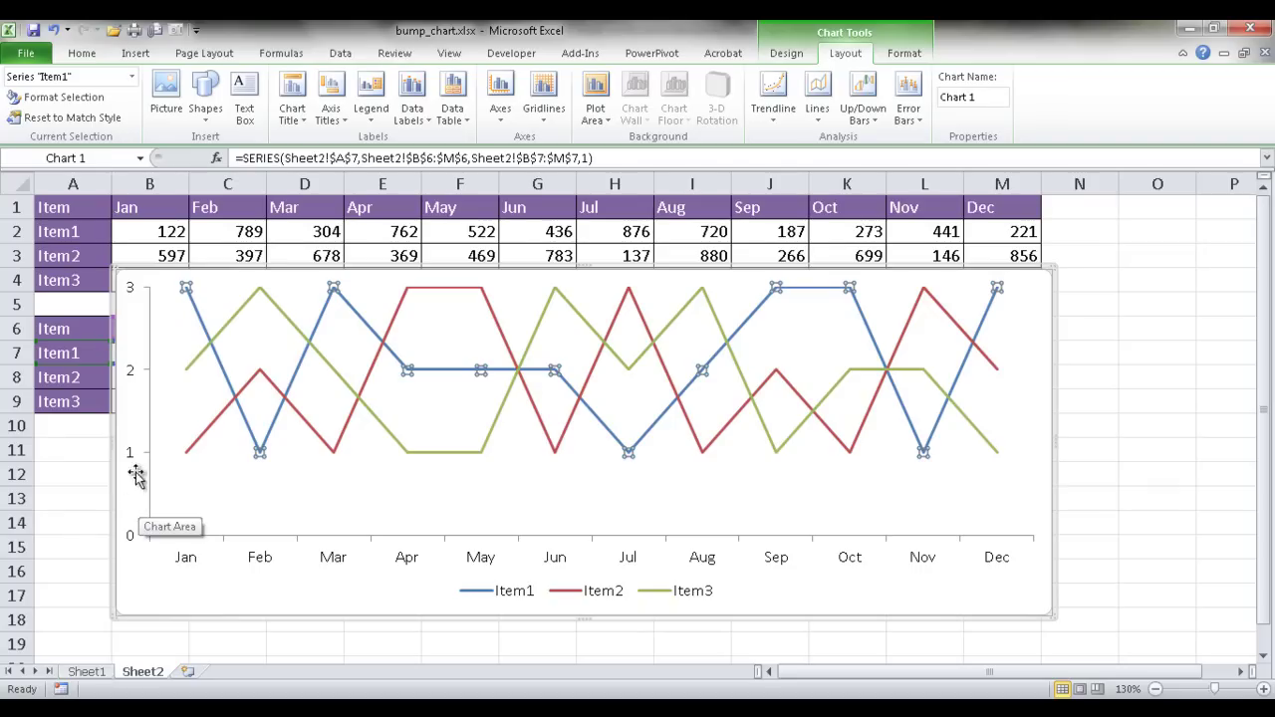
# Step: Set the vertical axis to show values in reverse order, rank 1 on top
pyautogui.click(136, 379)
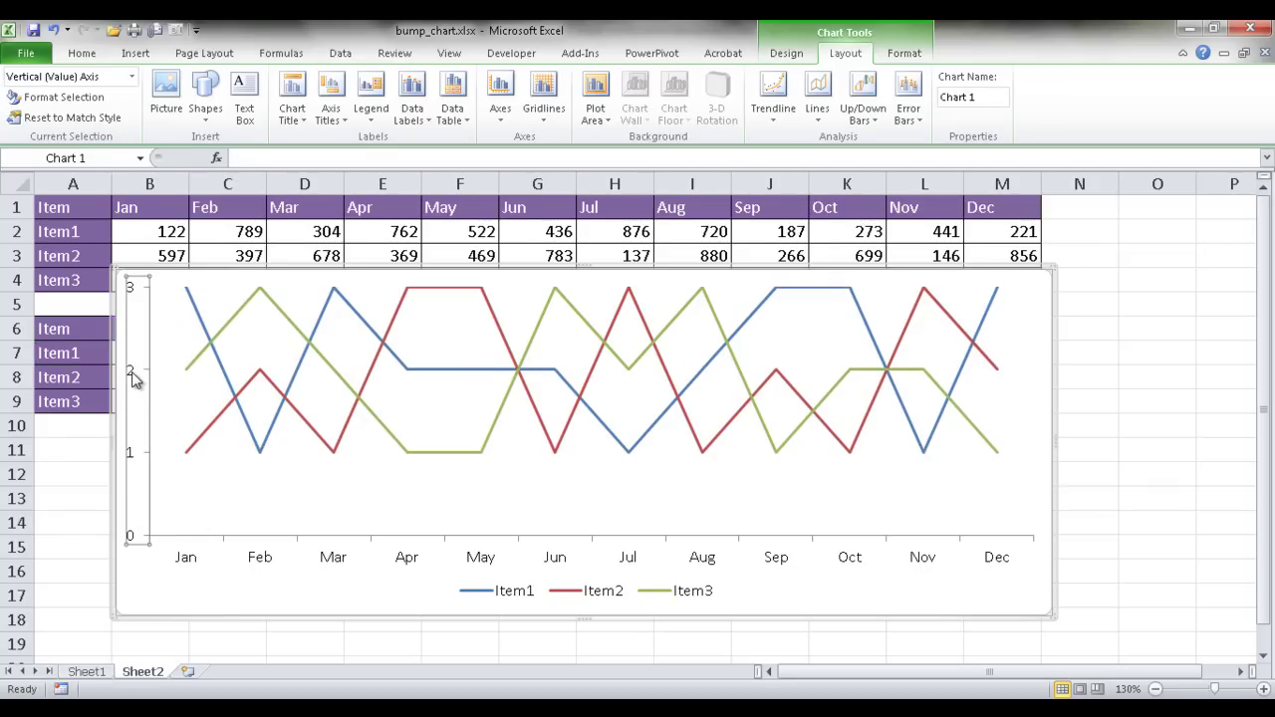
pyautogui.rightClick(135, 378)
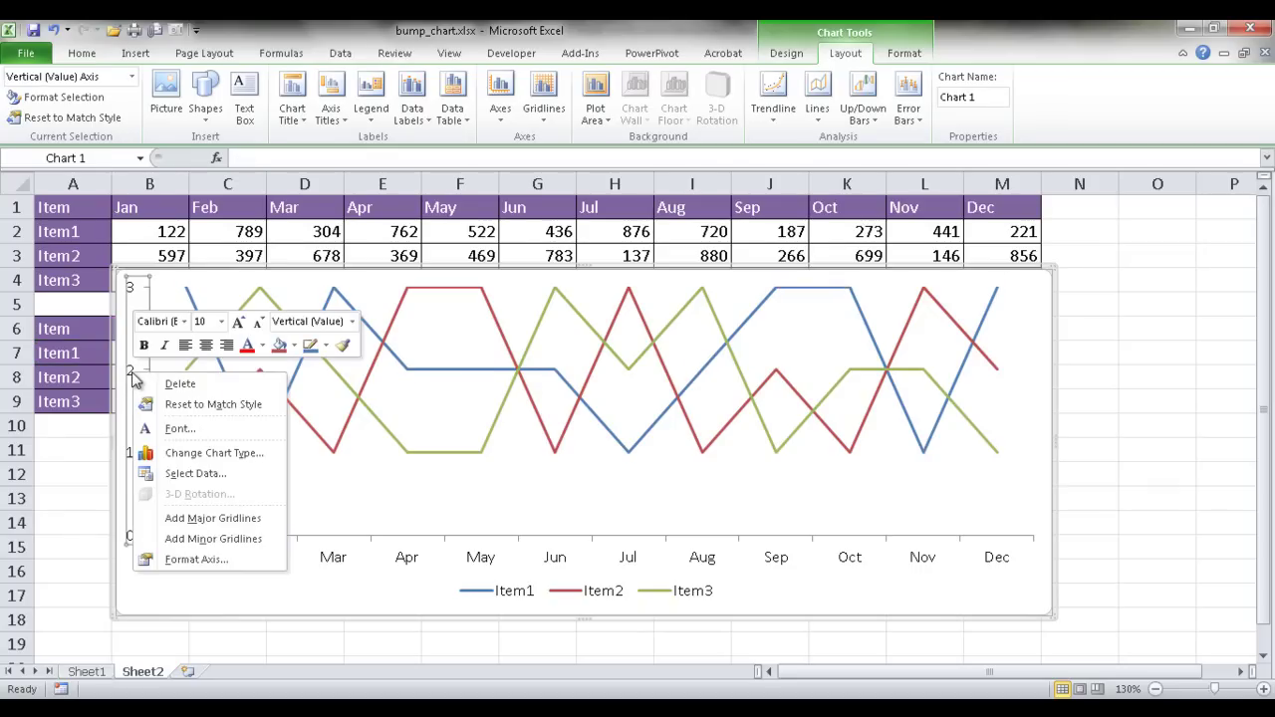
pyautogui.click(200, 559)
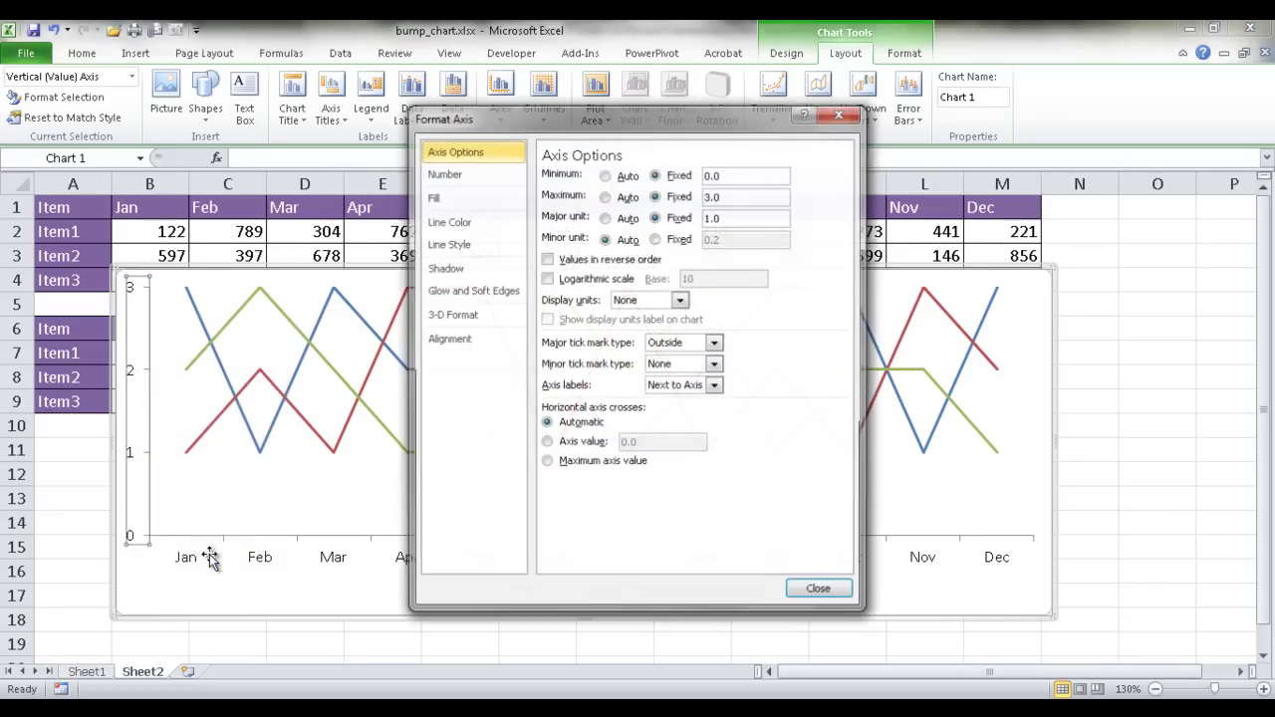
pyautogui.click(547, 260)
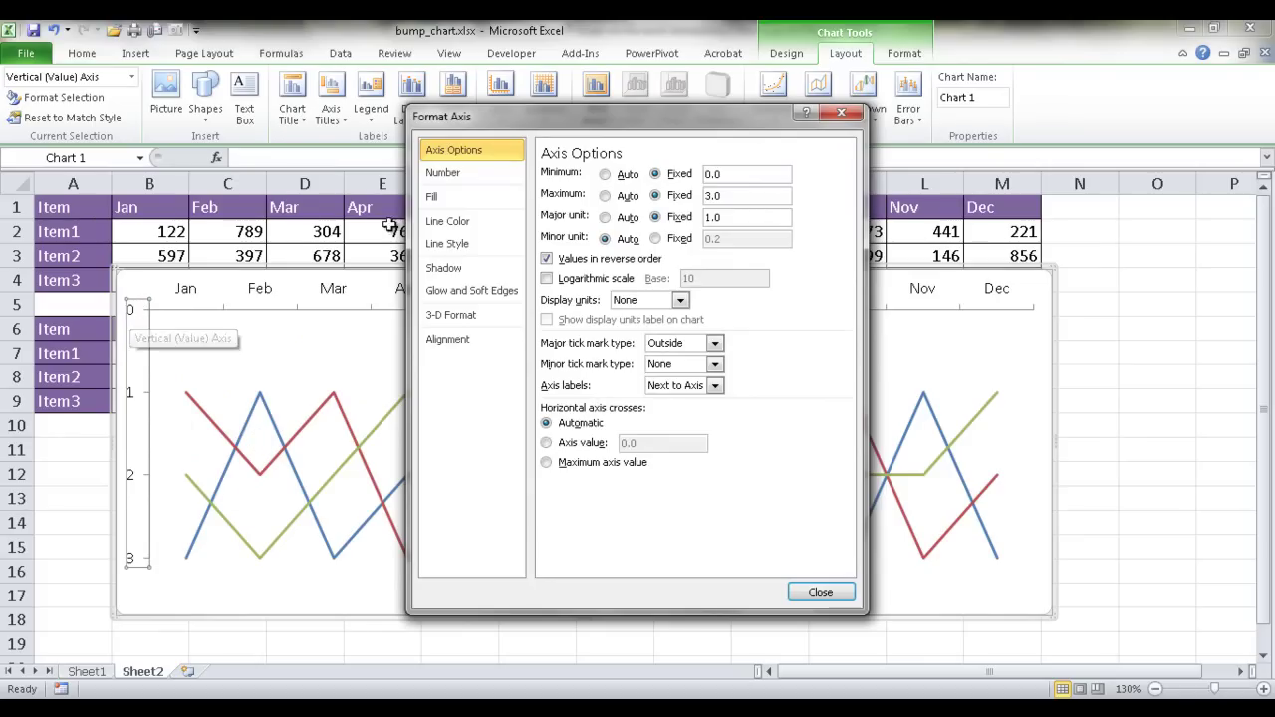
# Step: Give the axis the custom number format #,##0;-#,##0;; so zero is hidden
pyautogui.click(445, 175)
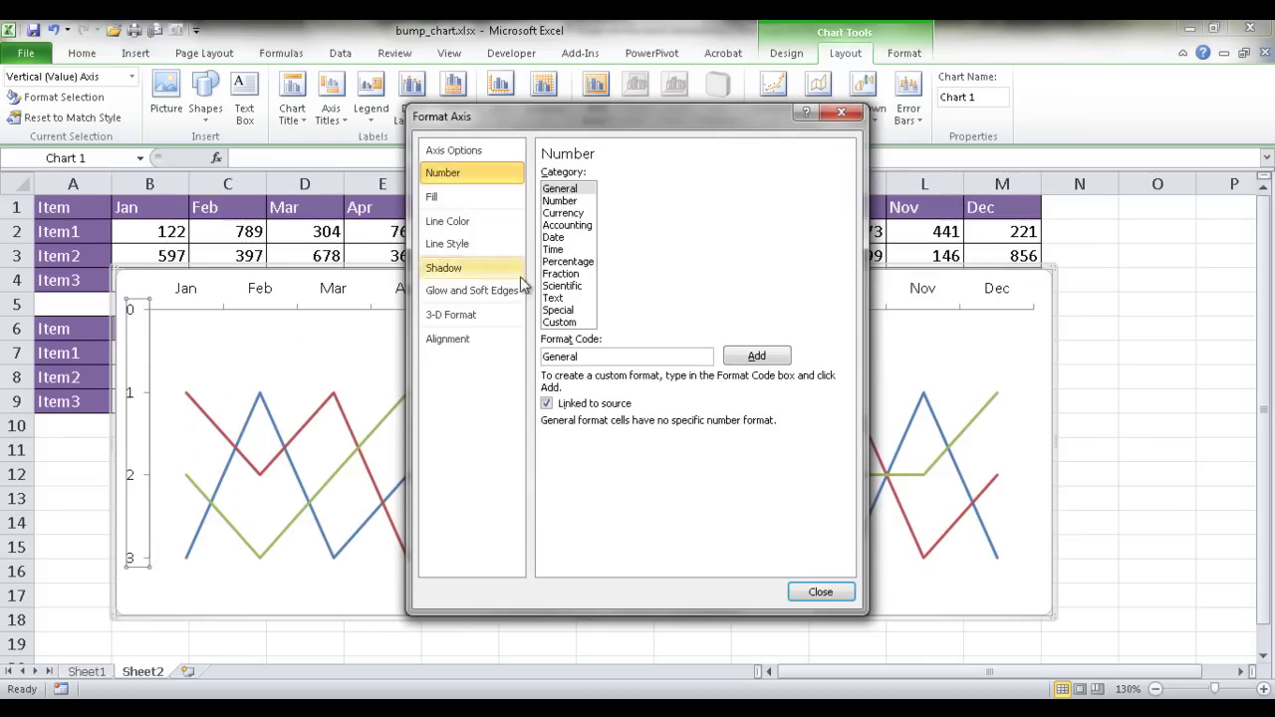
pyautogui.click(559, 323)
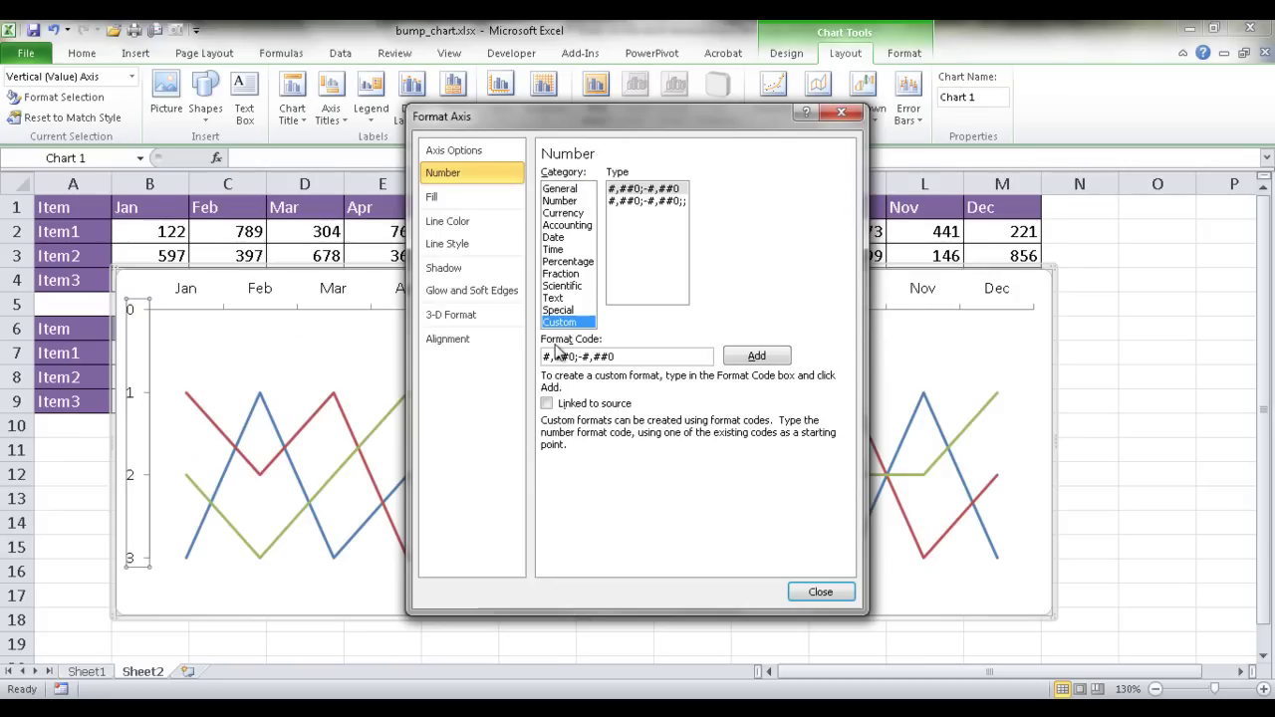
pyautogui.click(630, 202)
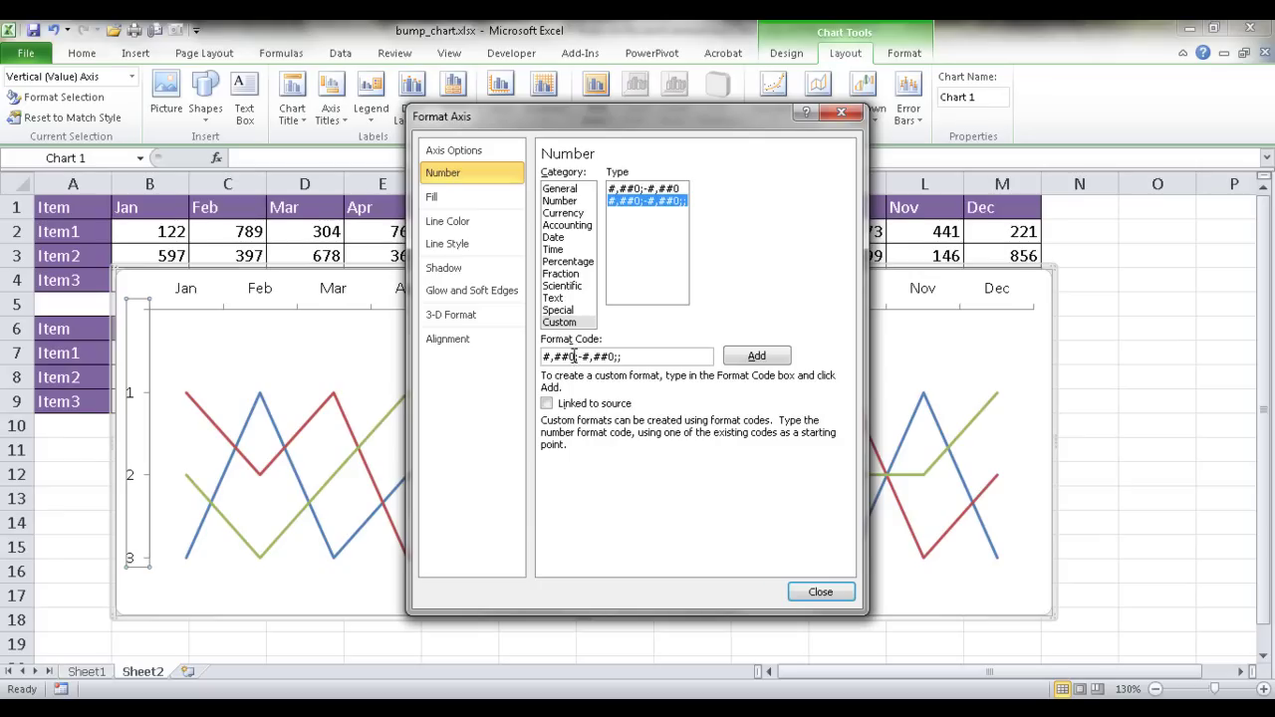
pyautogui.moveTo(573, 357); pyautogui.dragTo(538, 361)
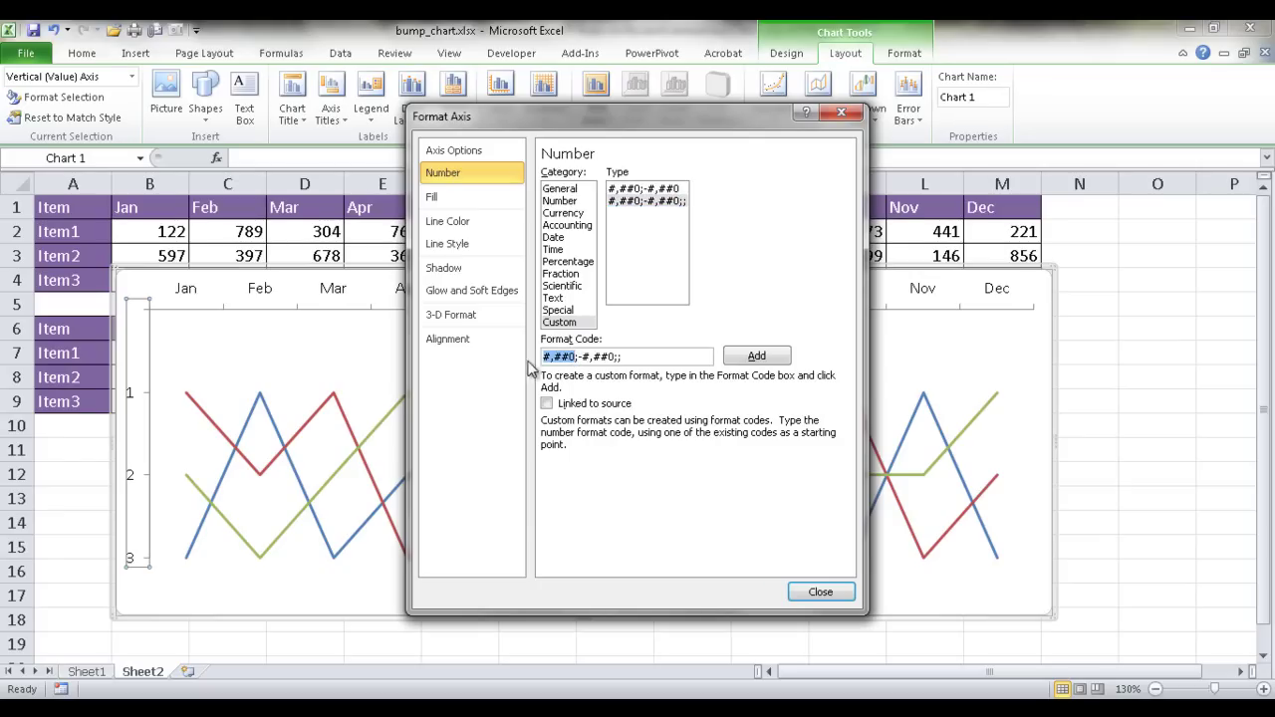
pyautogui.click(615, 356)
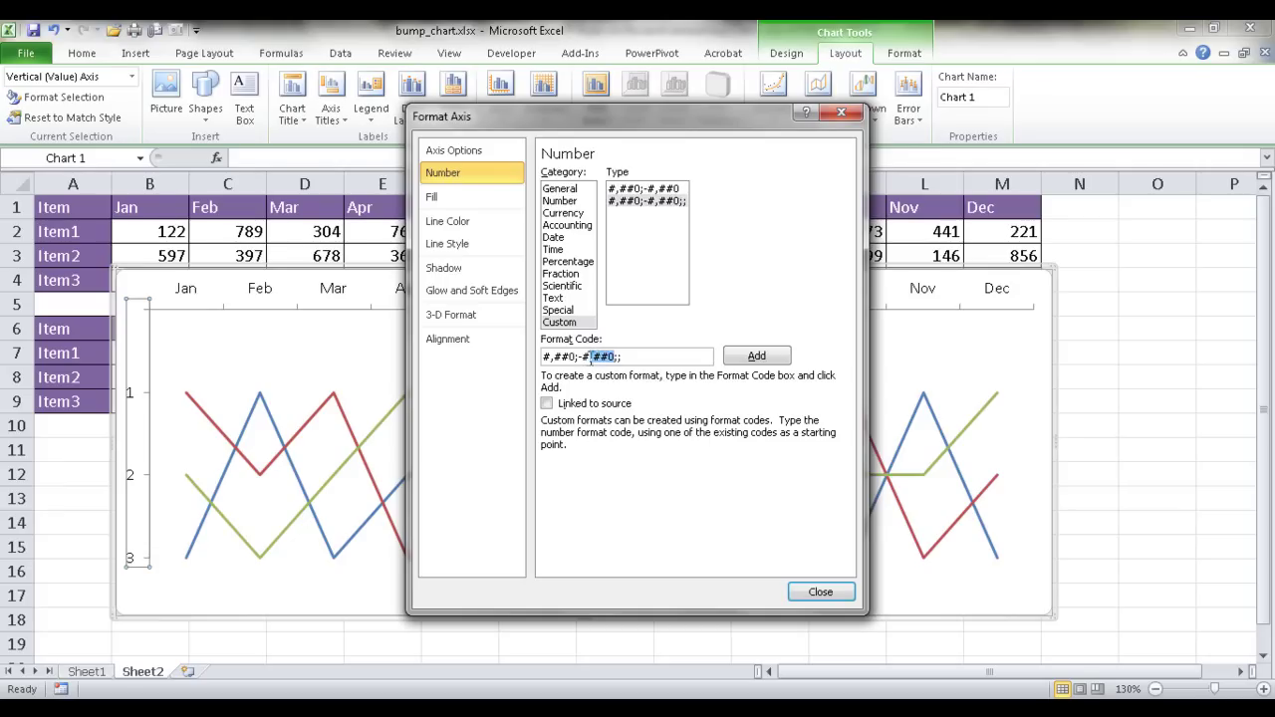
pyautogui.click(618, 358)
pyautogui.moveTo(583, 355); pyautogui.dragTo(614, 358)
pyautogui.click(820, 594)
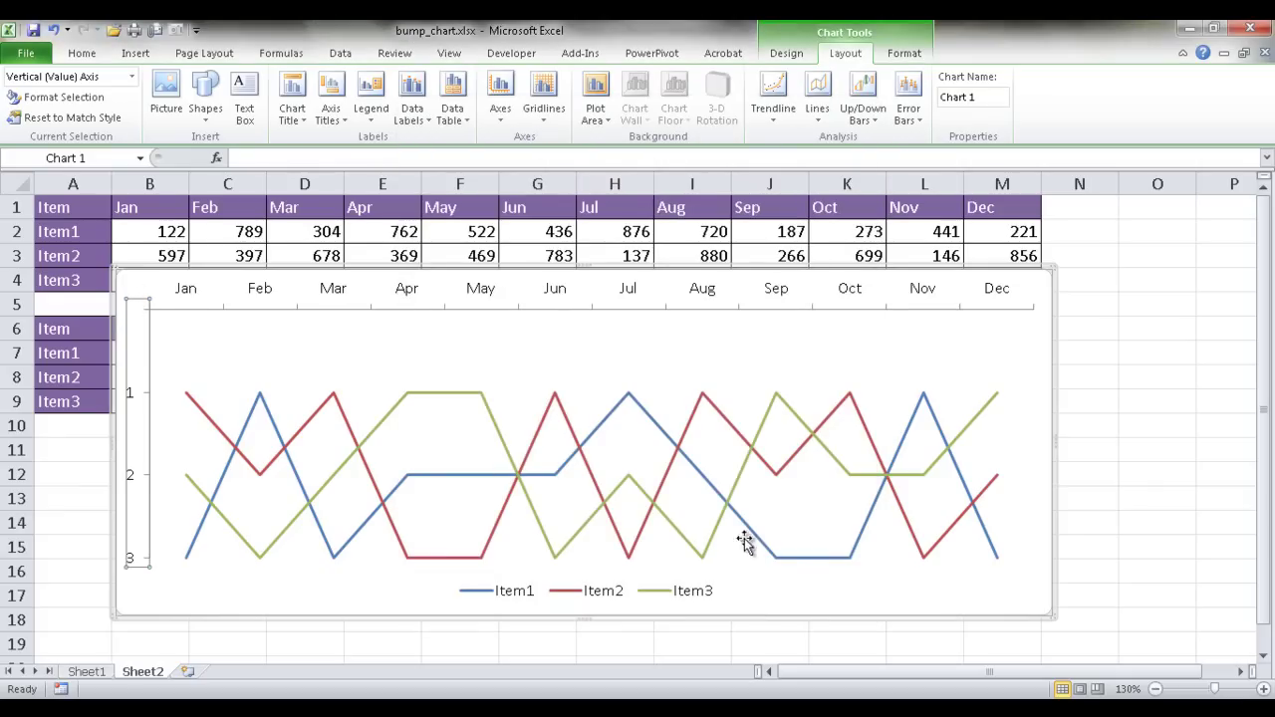
# Step: Apply a thick-line chart style and move the chart's top edge below row 10
pyautogui.click(857, 603)
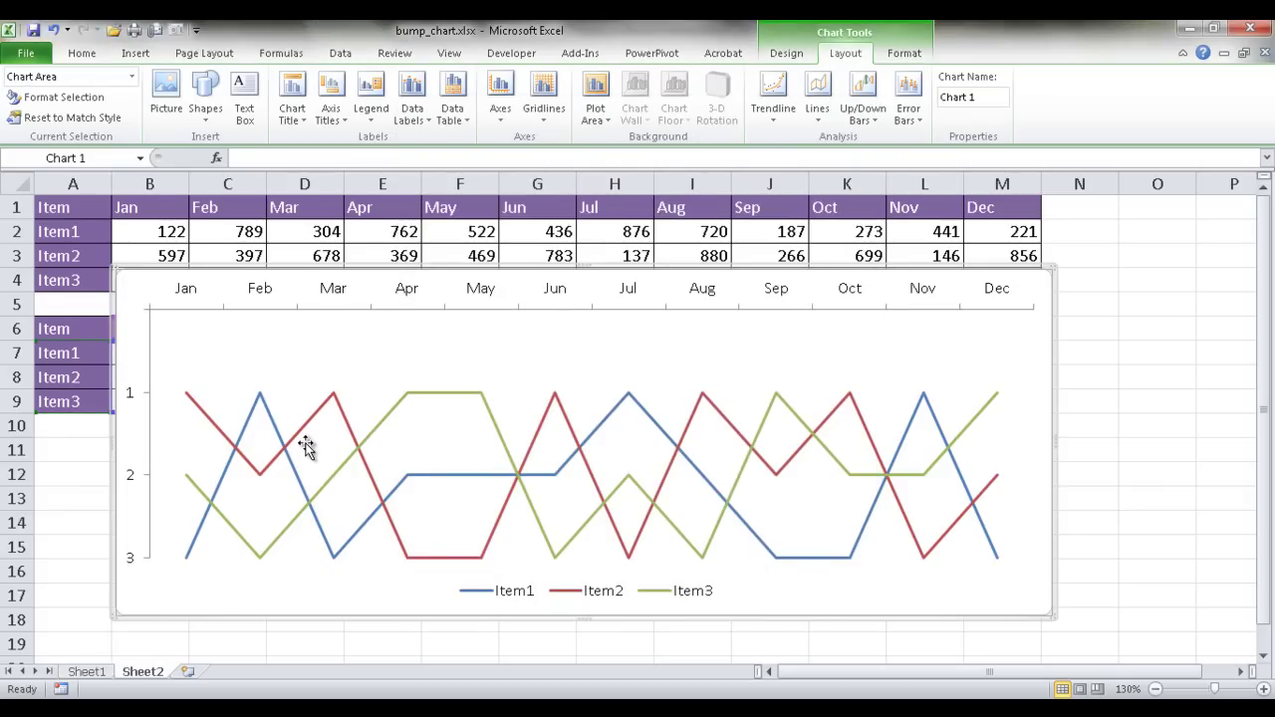
pyautogui.click(583, 452)
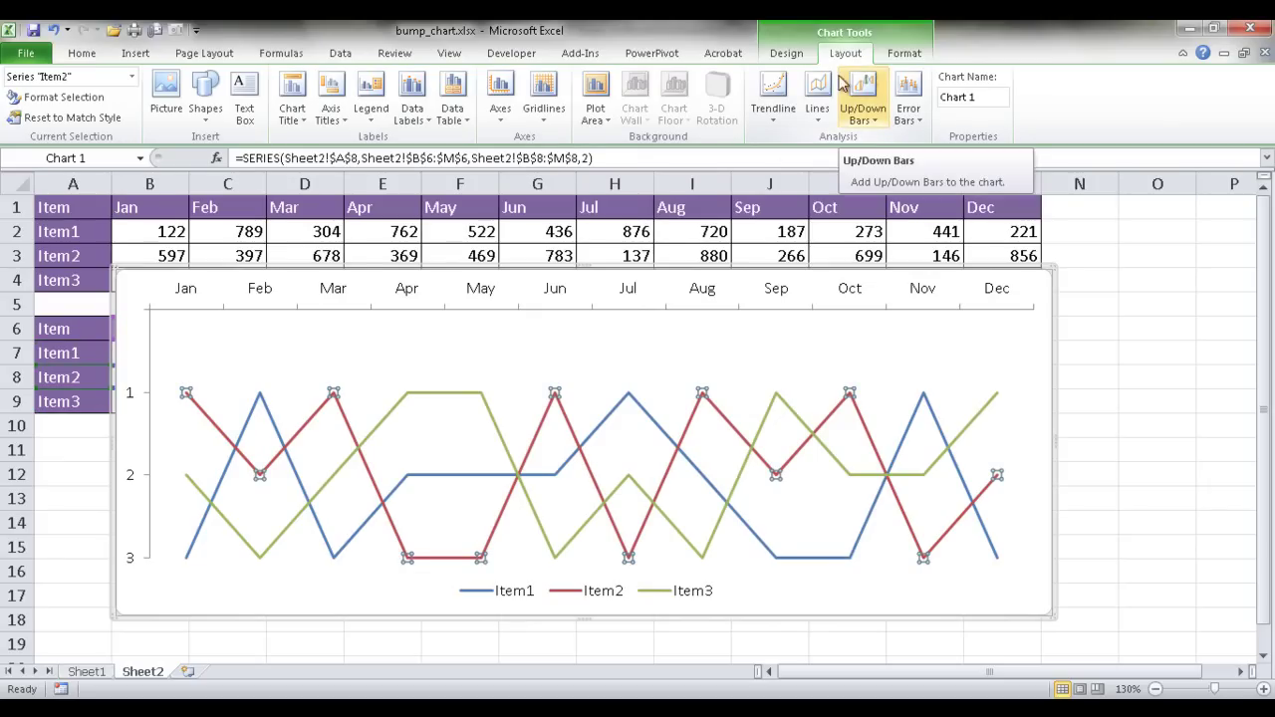
pyautogui.click(796, 54)
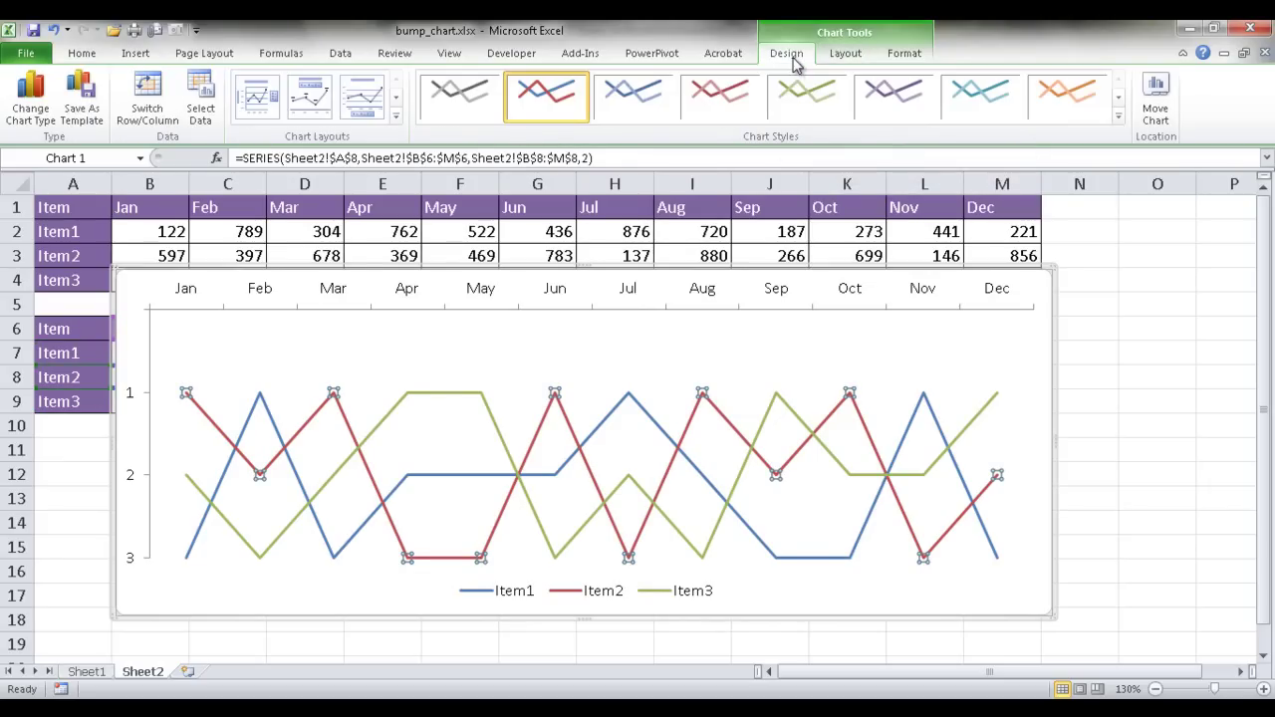
pyautogui.click(1118, 115)
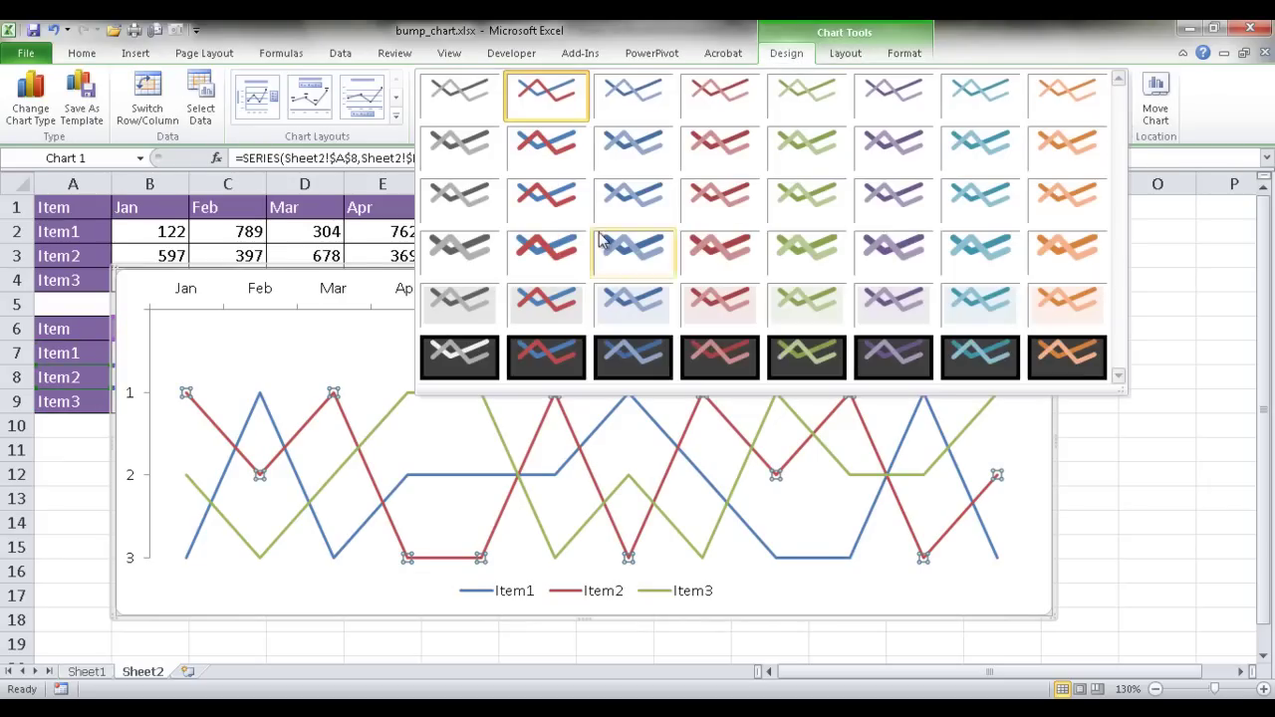
pyautogui.click(537, 210)
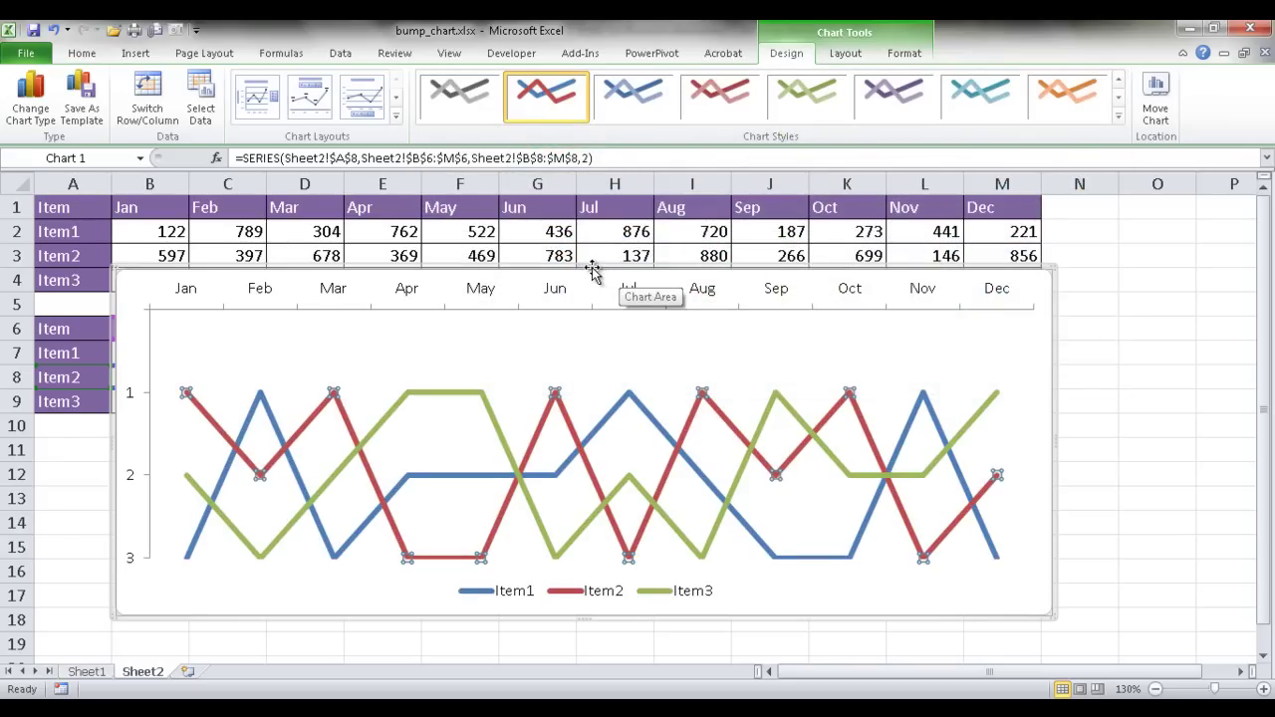
pyautogui.press('Escape')
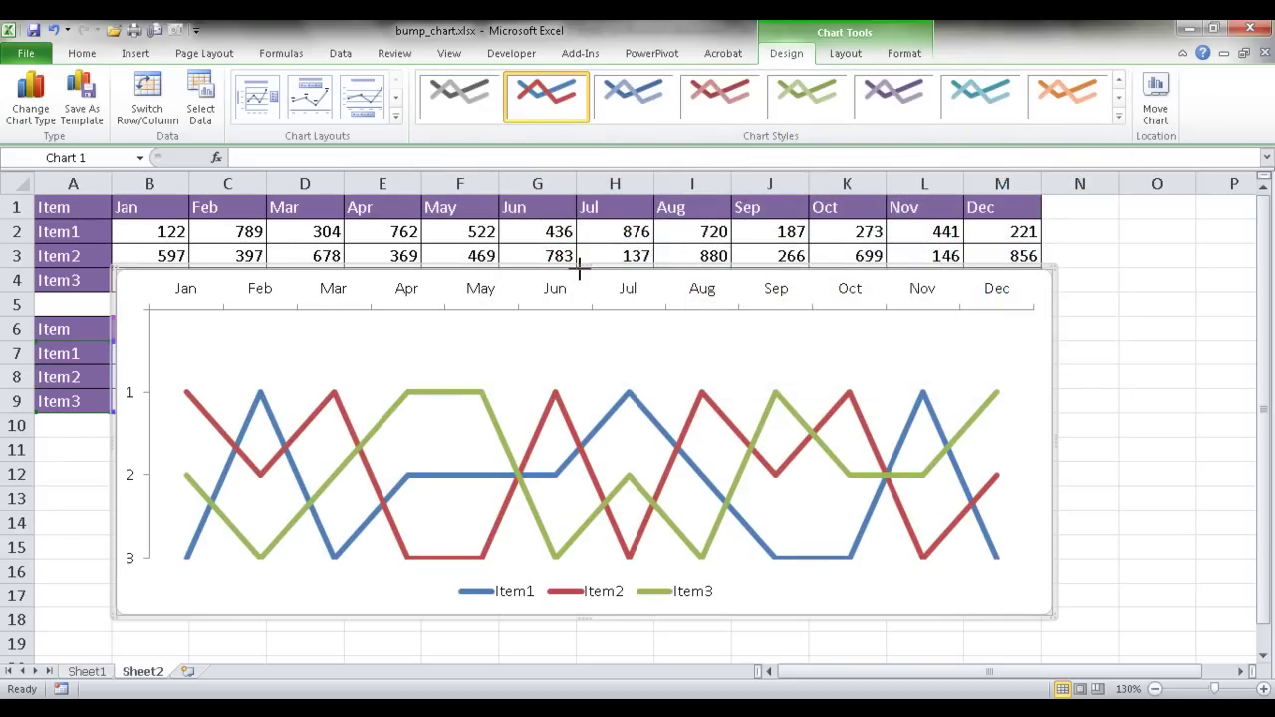
pyautogui.moveTo(578, 269); pyautogui.dragTo(627, 440)
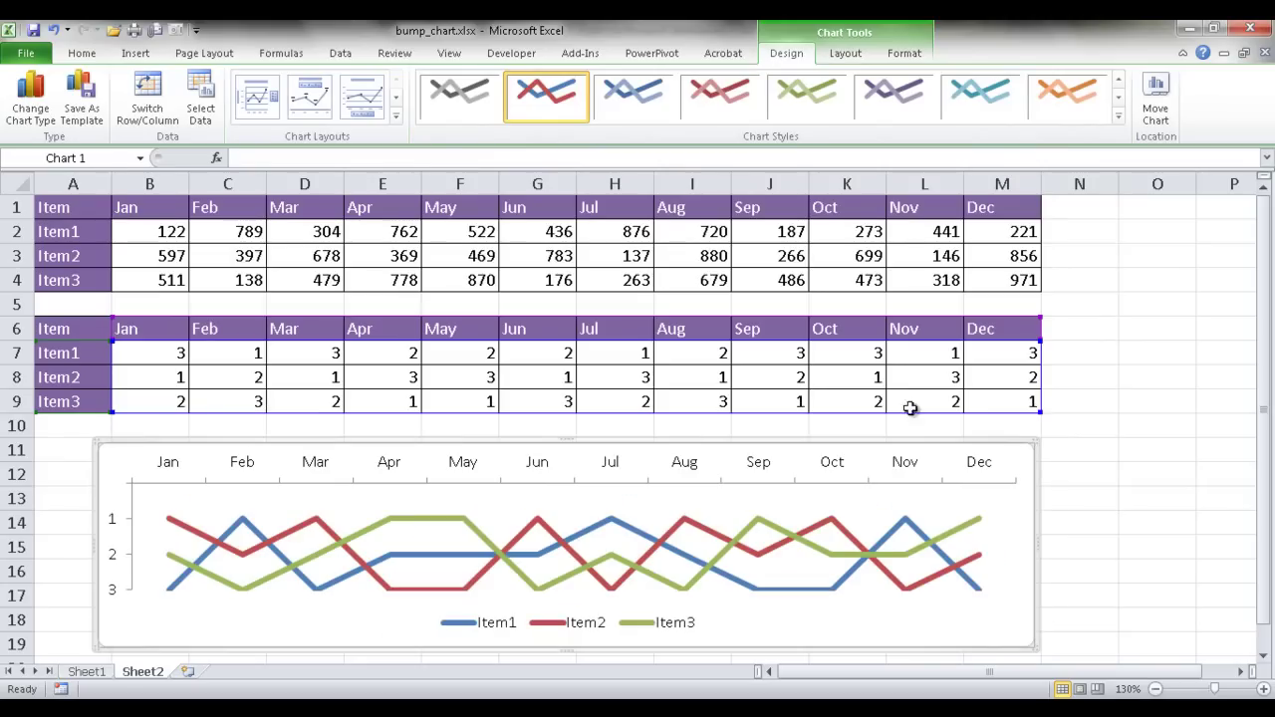
# Step: Add a rotated vertical axis title reading 'Rank'
pyautogui.click(1100, 445)
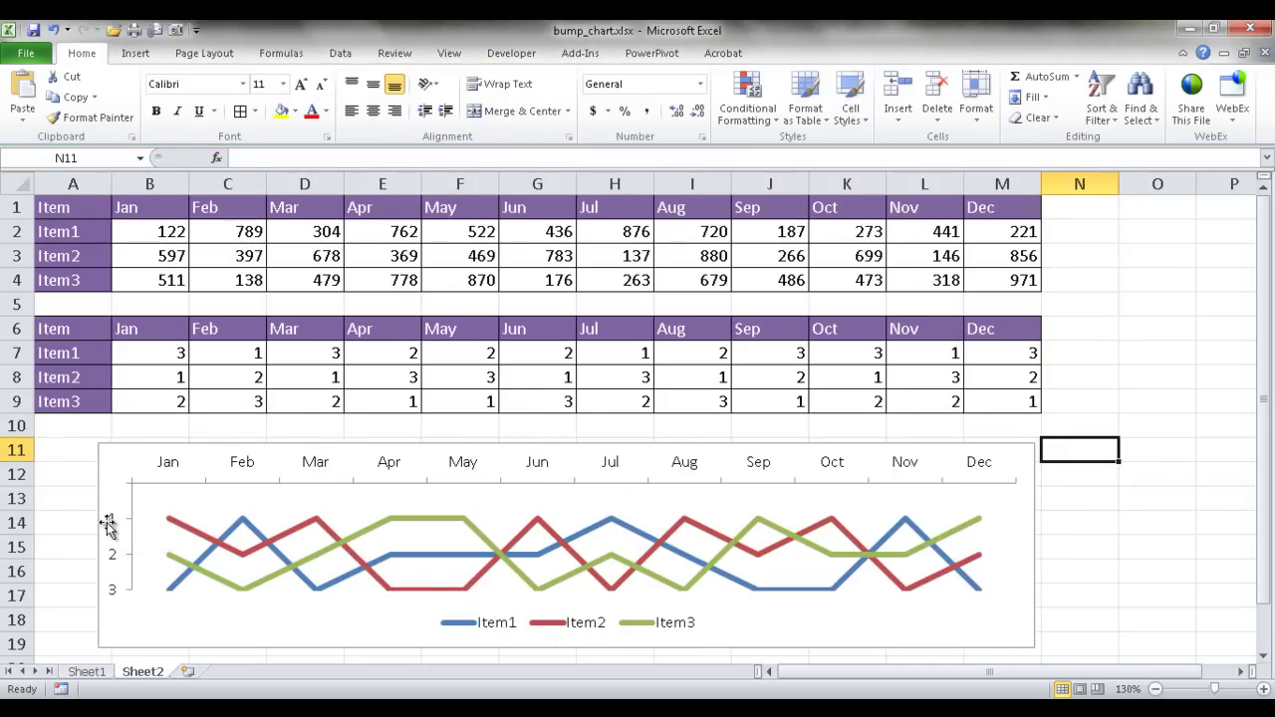
pyautogui.click(269, 508)
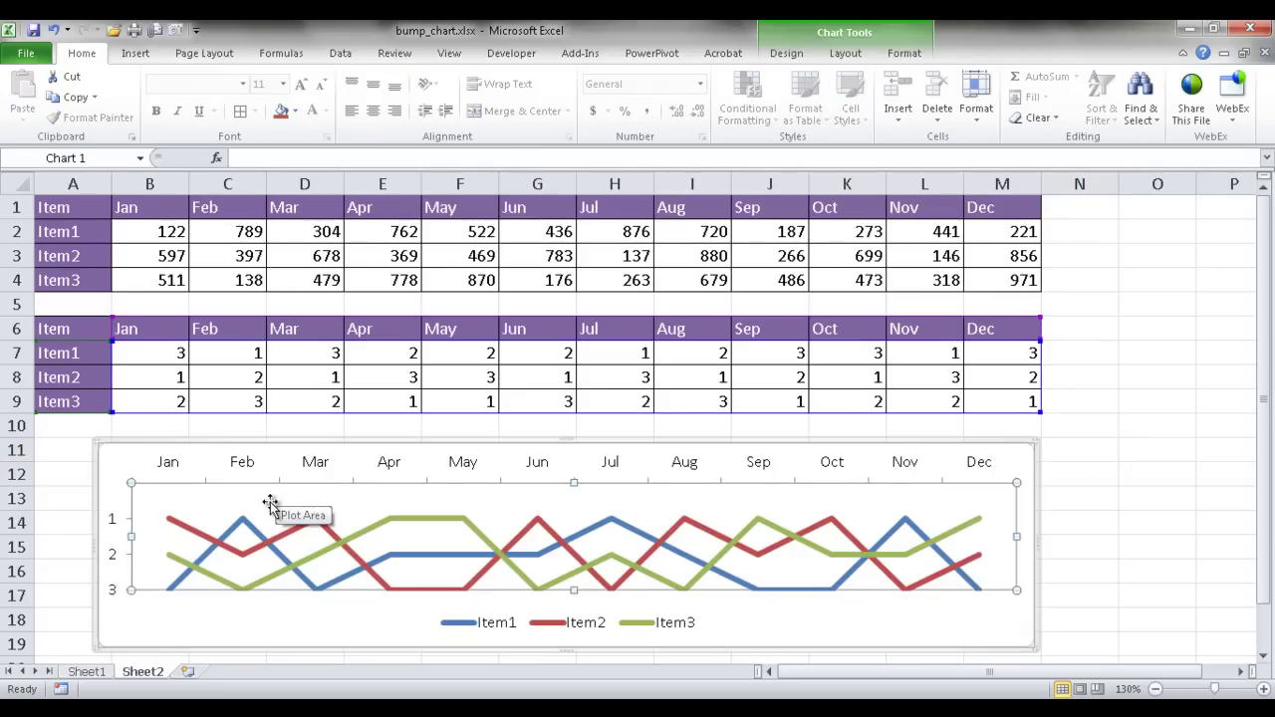
pyautogui.click(849, 56)
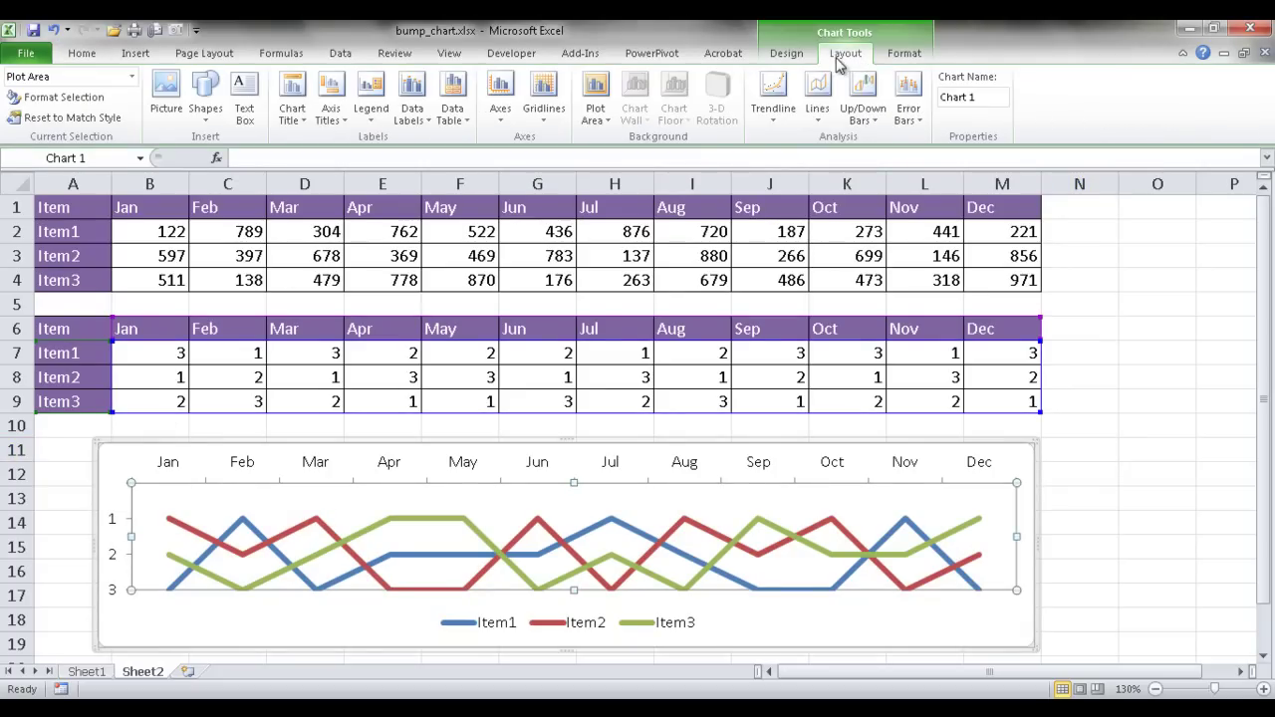
pyautogui.click(331, 114)
pyautogui.moveTo(390, 163)
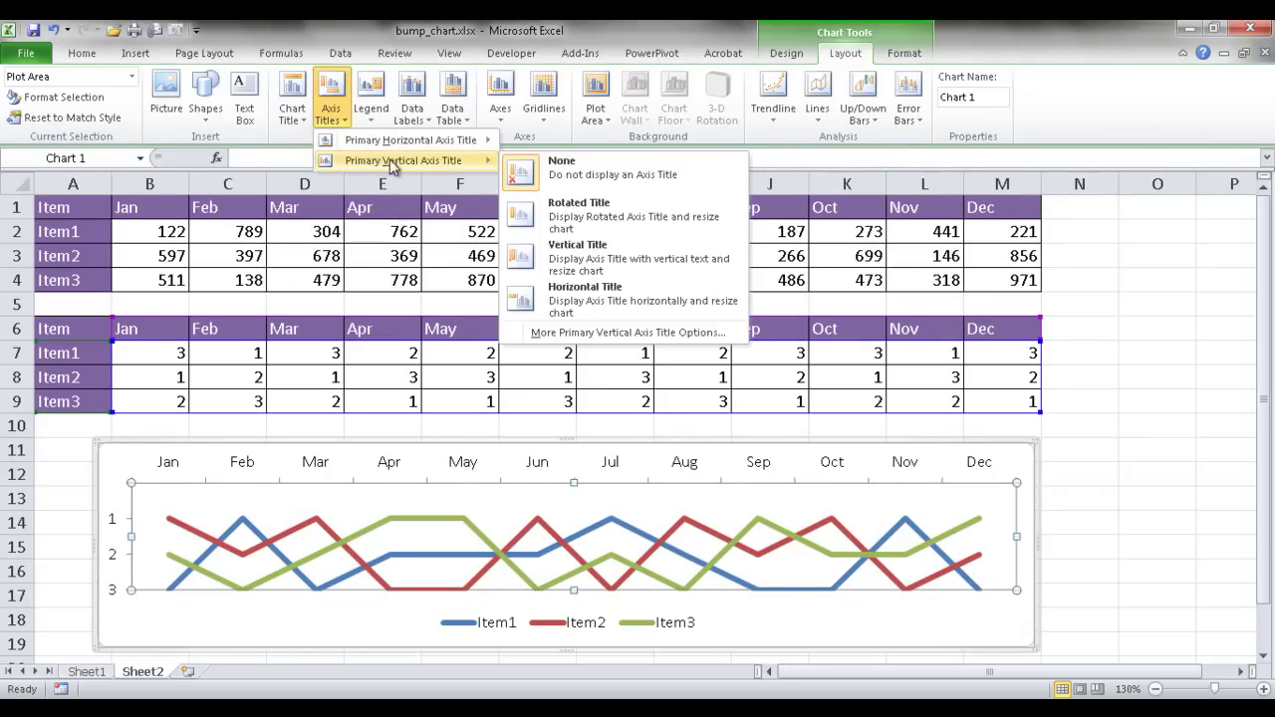
pyautogui.click(590, 217)
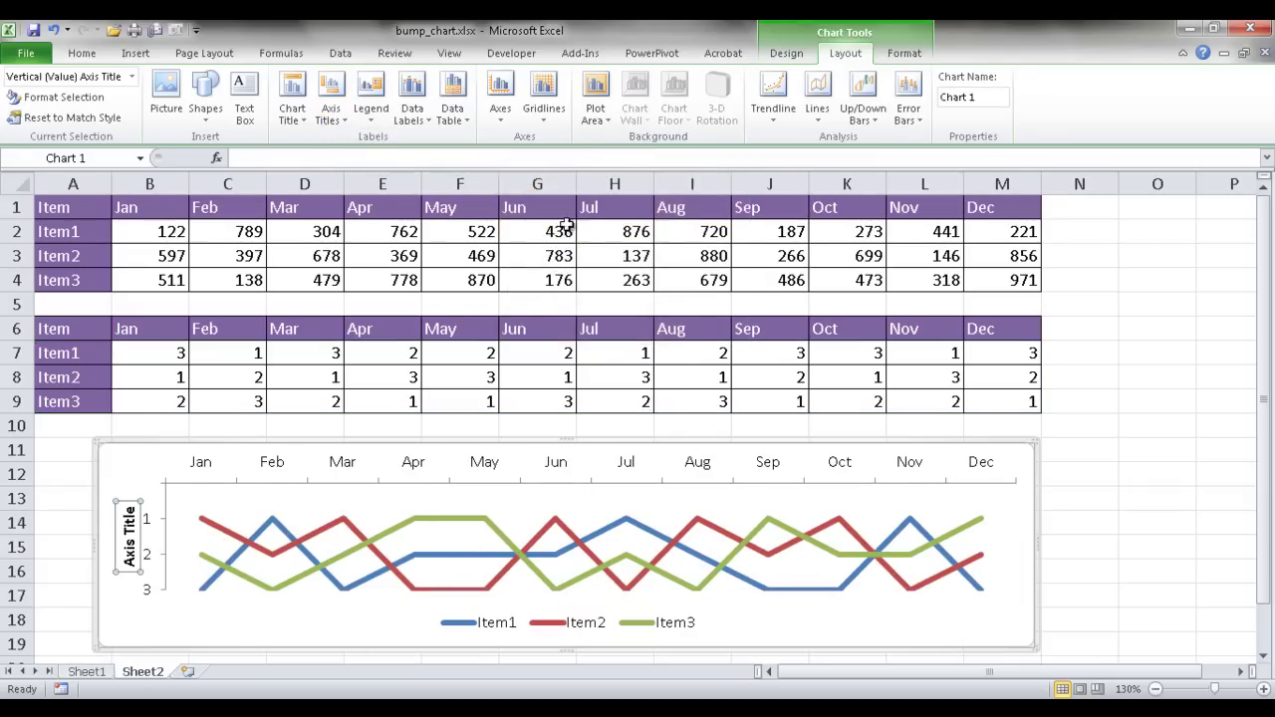
pyautogui.click(274, 157)
pyautogui.press('Return')
# Step: Shift the plot area right and nudge the Rank title left to fit
pyautogui.click(186, 597)
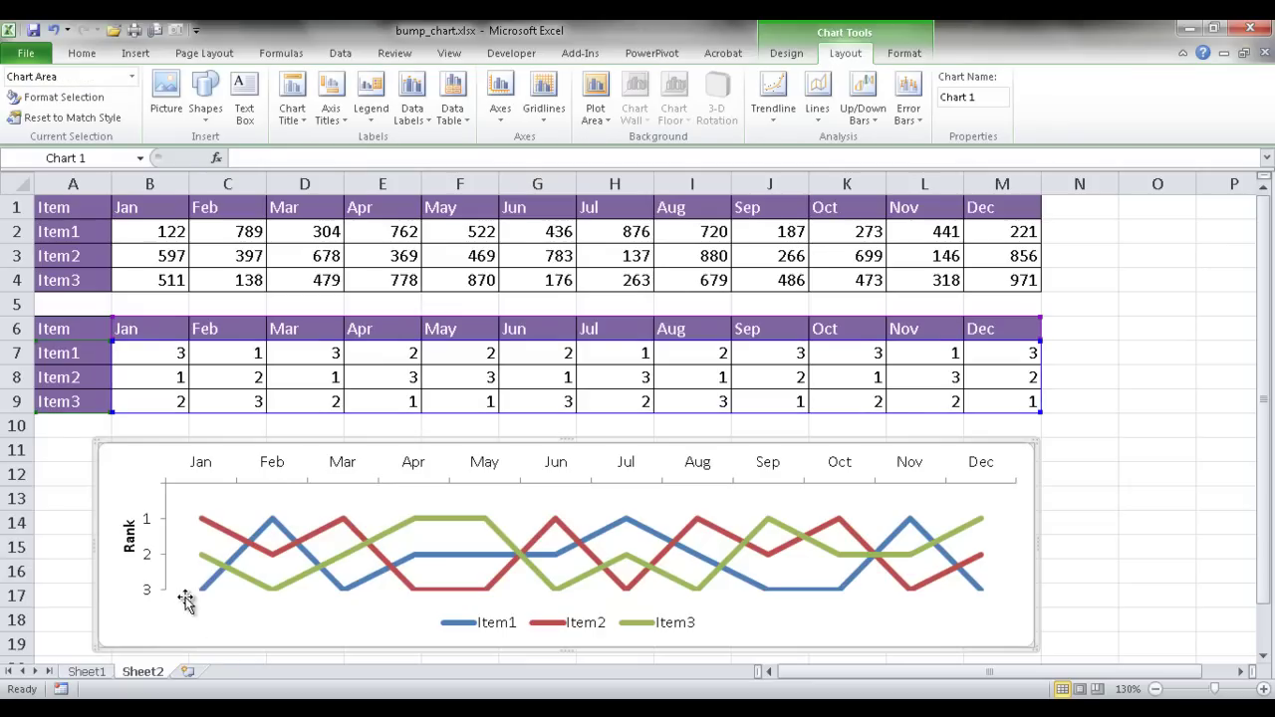
pyautogui.click(165, 539)
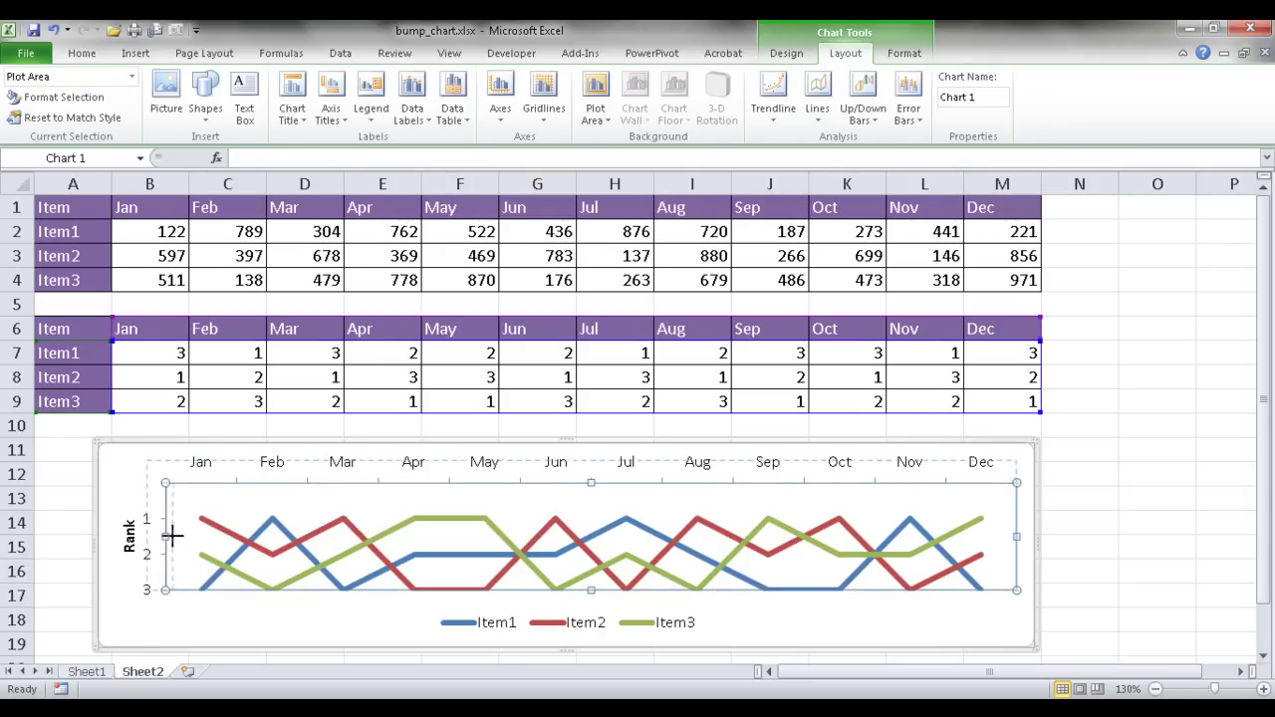
pyautogui.moveTo(181, 536); pyautogui.dragTo(182, 536)
pyautogui.click(146, 539)
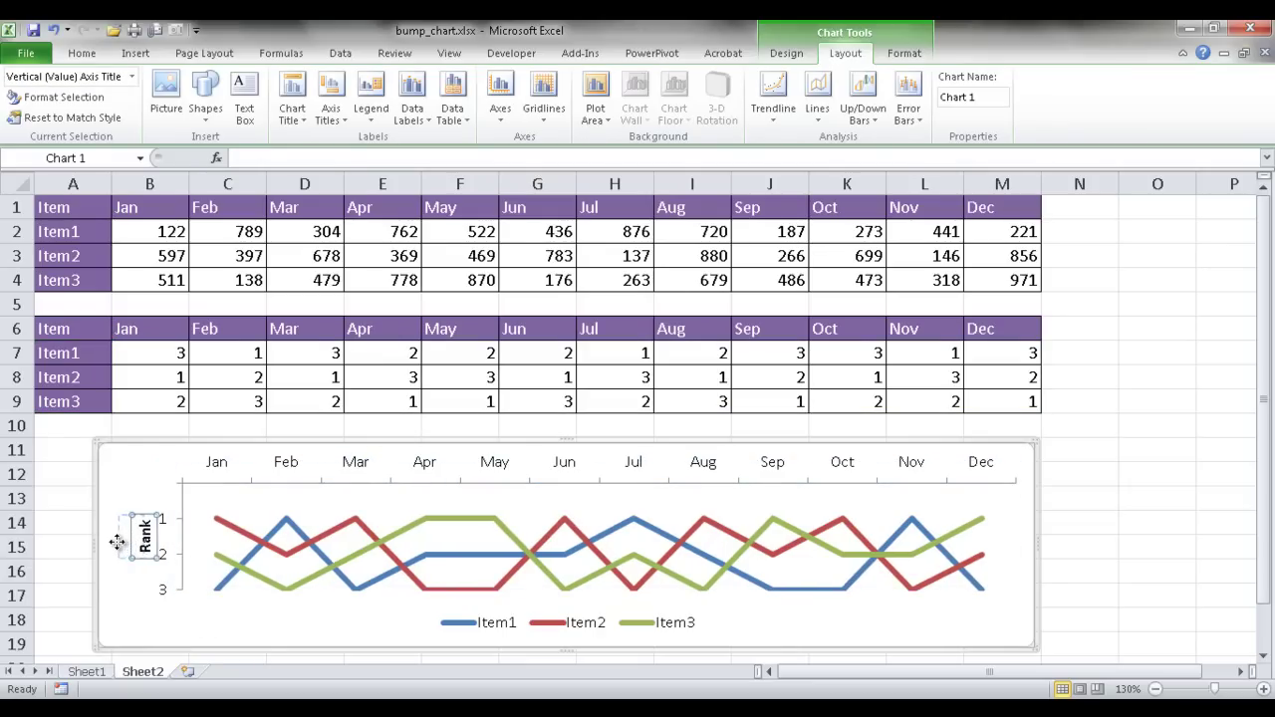
pyautogui.moveTo(122, 541); pyautogui.dragTo(109, 539)
pyautogui.click(190, 636)
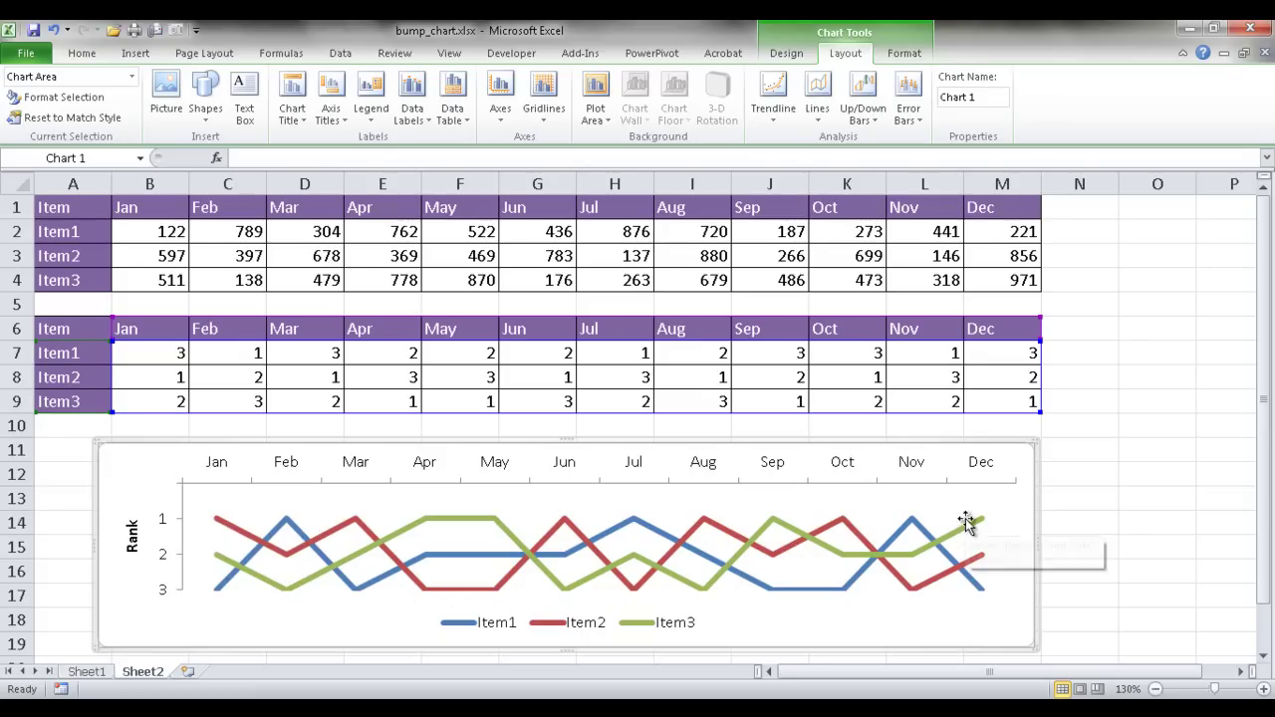
pyautogui.moveTo(978, 520)
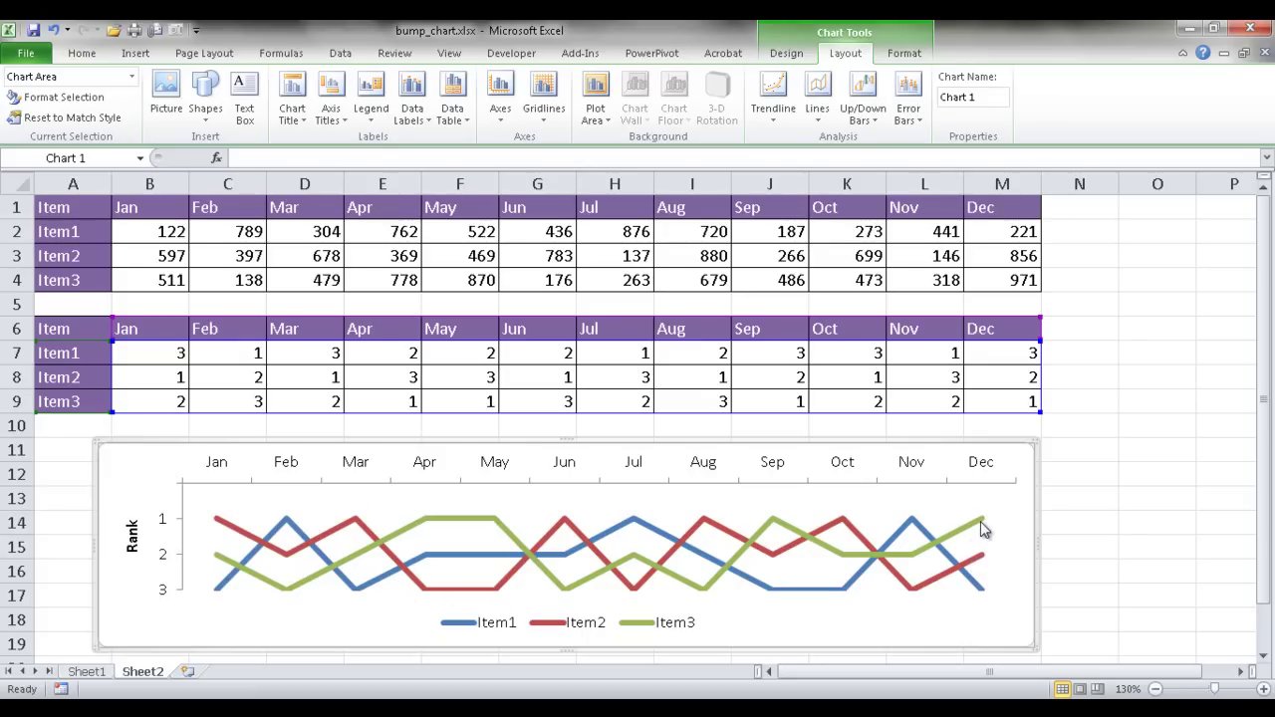